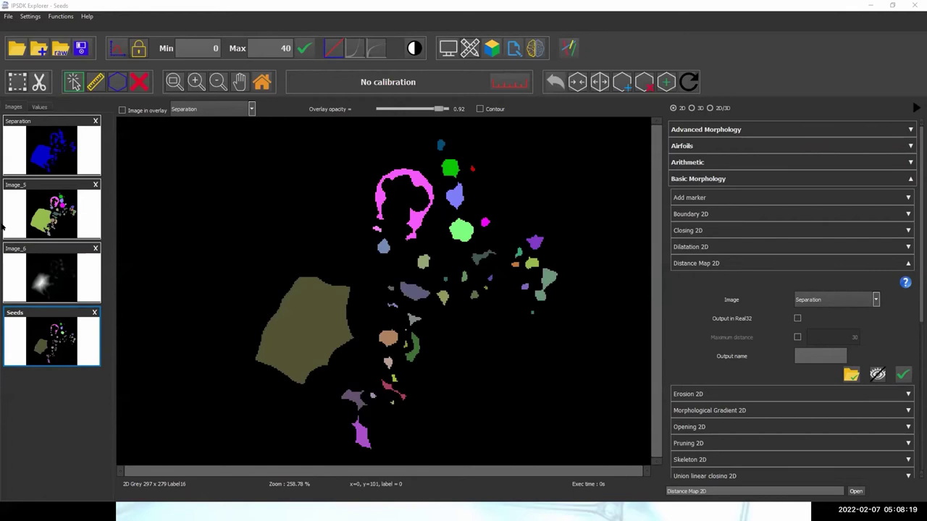
Step: Overlay the Seeds image on the Image_6 distance map, lowering the overlay opacity to 0.72 and finally to 0
{"action": "left_click", "coordinate": [12, 272]}
{"action": "left_click", "coordinate": [217, 109]}
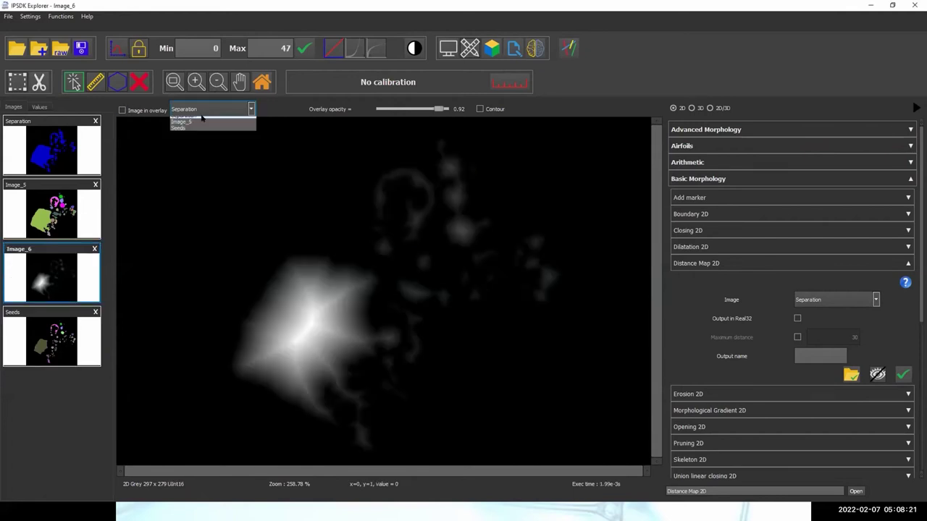
{"action": "left_click", "coordinate": [197, 131]}
{"action": "left_click", "coordinate": [122, 110]}
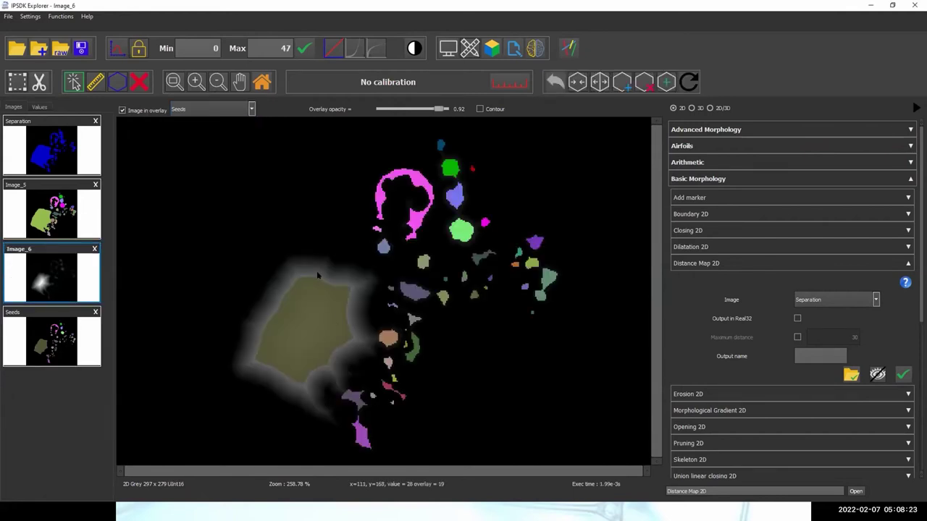
{"action": "mouse_move", "coordinate": [441, 108]}
{"action": "left_mouse_down"}
{"action": "mouse_move", "coordinate": [381, 108]}
{"action": "mouse_move", "coordinate": [438, 109]}
{"action": "mouse_move", "coordinate": [381, 109]}
{"action": "mouse_move", "coordinate": [425, 109]}
{"action": "left_mouse_up"}
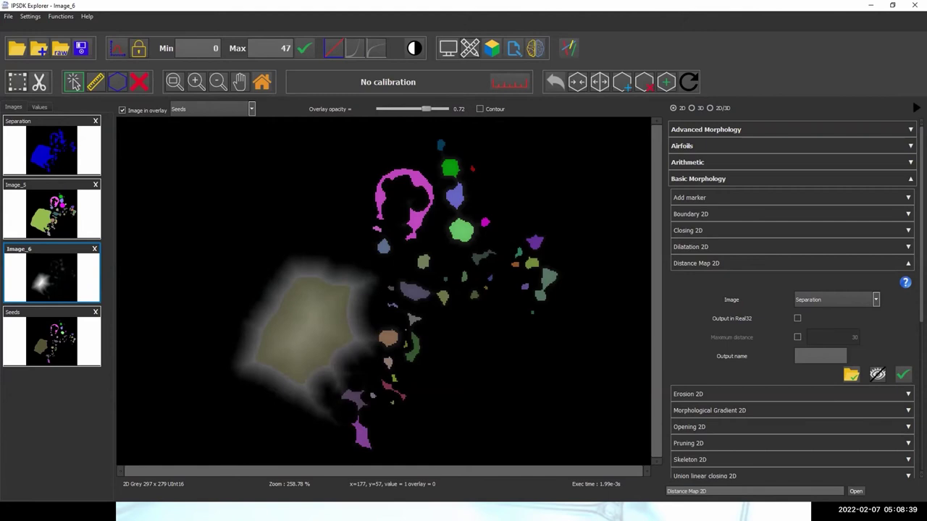
{"action": "left_click_drag", "start_coordinate": [426, 109], "coordinate": [381, 109]}
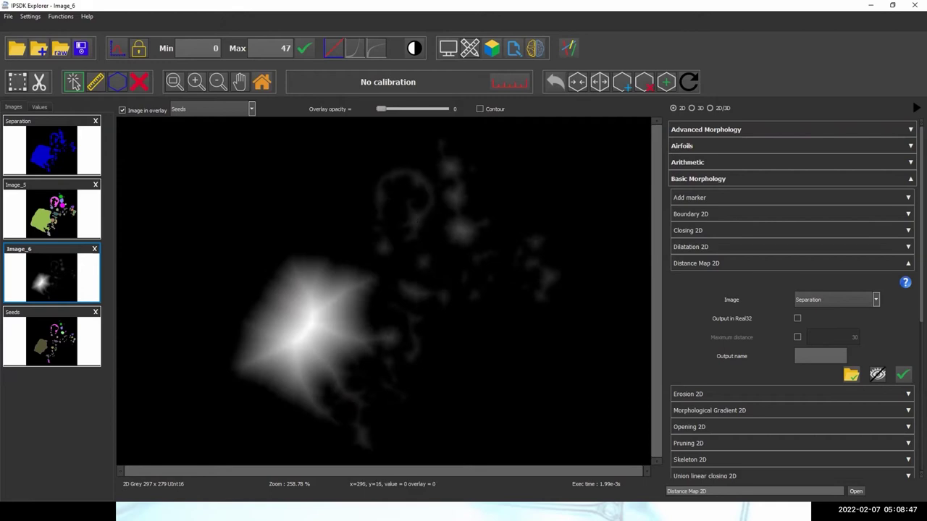
Step: Switch to the browser and review the adaptive binary watershed documentation, including the seed illustration and method comparison figure, and return to IPSDK Explorer
{"action": "key", "text": "alt+Tab"}
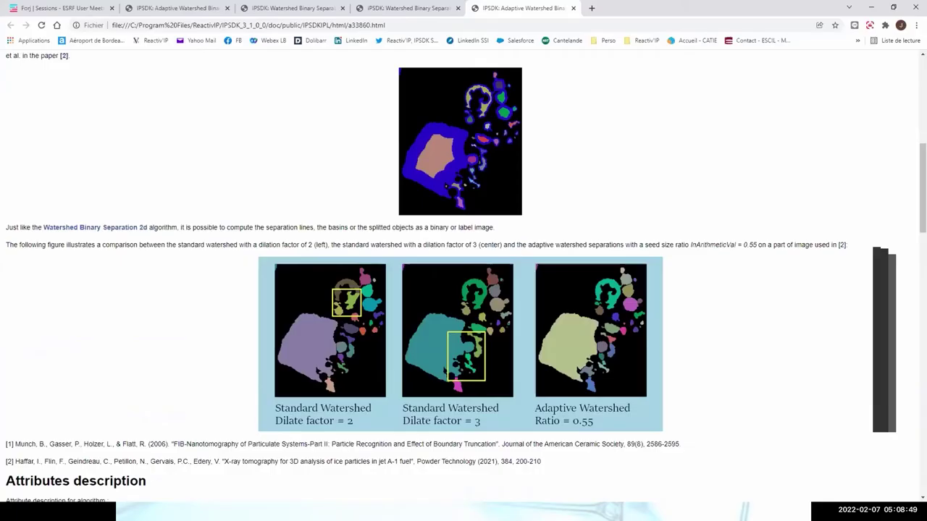
{"action": "scroll", "coordinate": [340, 177], "scroll_direction": "up", "scroll_amount": 2}
{"action": "scroll", "coordinate": [286, 148], "scroll_direction": "up", "scroll_amount": 1}
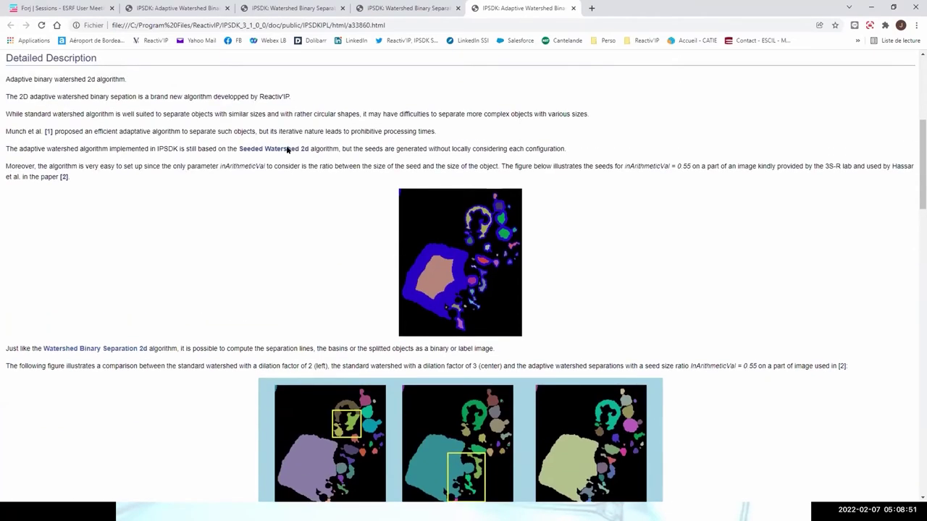
{"action": "scroll", "coordinate": [672, 195], "scroll_direction": "down", "scroll_amount": 2}
{"action": "scroll", "coordinate": [672, 199], "scroll_direction": "down", "scroll_amount": 1}
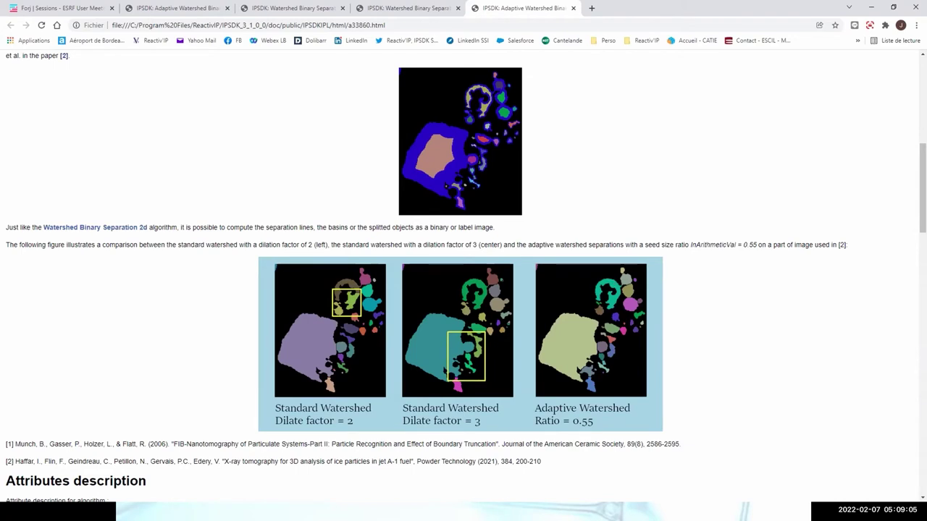
{"action": "scroll", "coordinate": [635, 310], "scroll_direction": "down", "scroll_amount": 3}
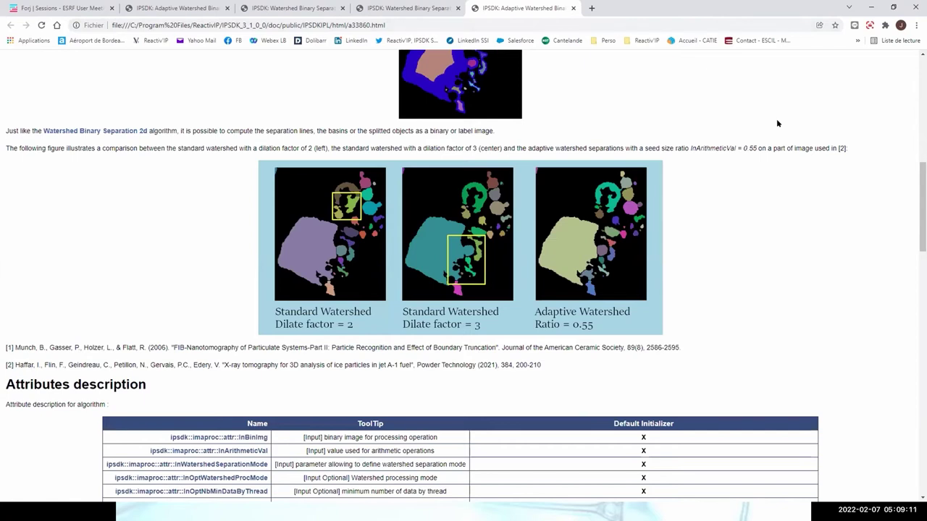
{"action": "key", "text": "alt+Tab"}
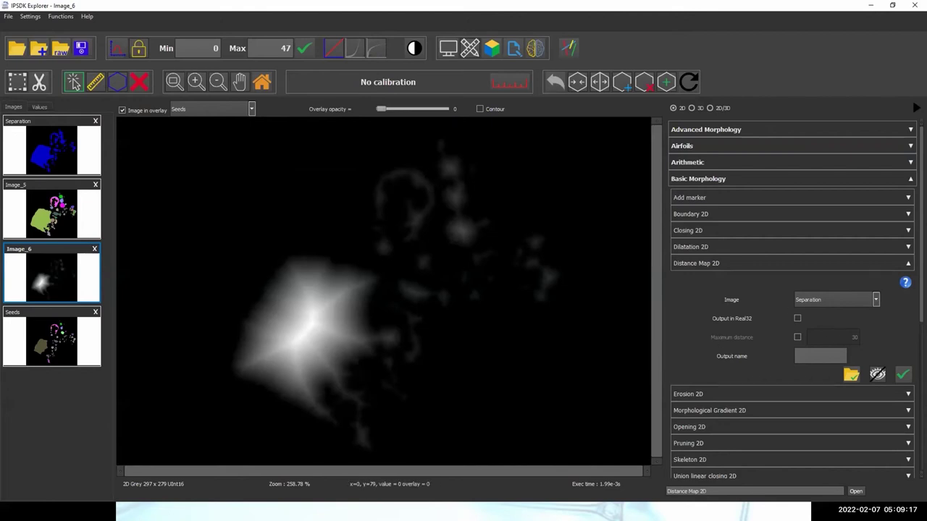
Step: Close the Distance Map 2D settings, search the functions for "adapt" and open Adaptive Watershed Binary 2D
{"action": "left_click", "coordinate": [702, 265]}
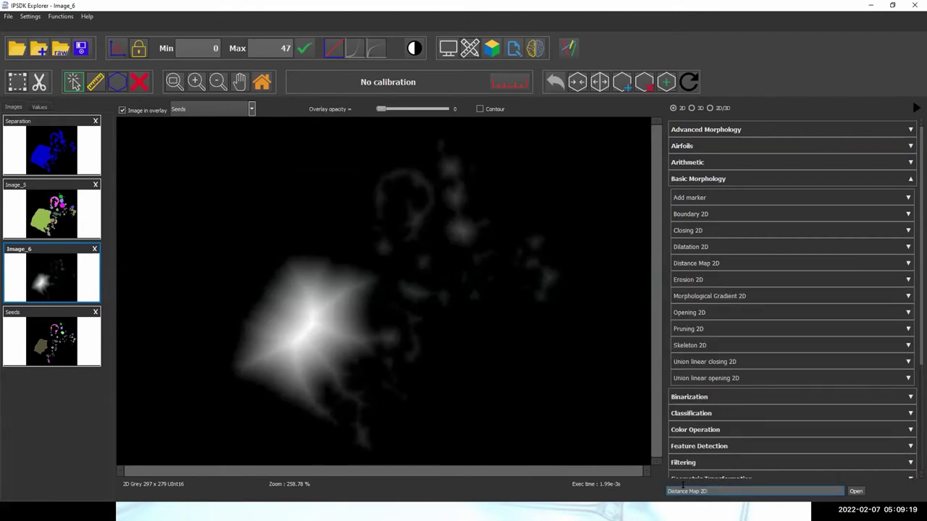
{"action": "type", "text": "adapt"}
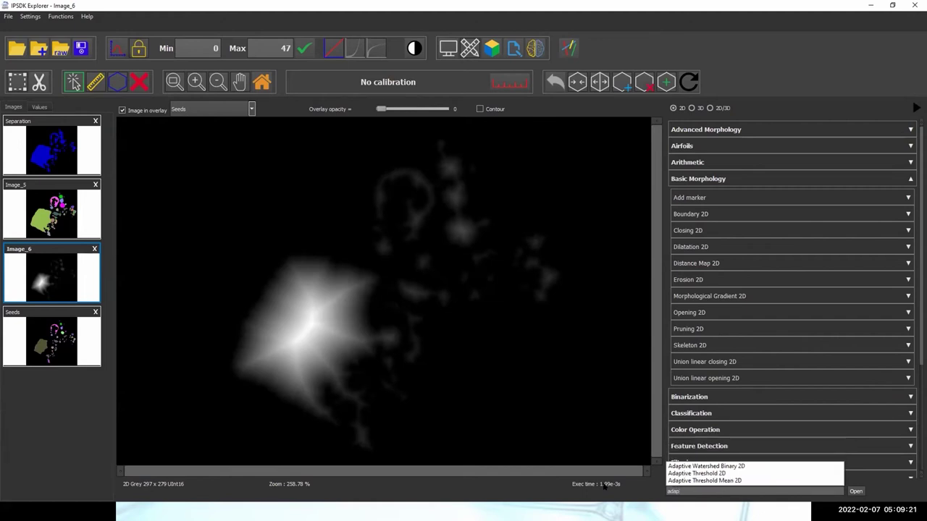
{"action": "left_click", "coordinate": [696, 468]}
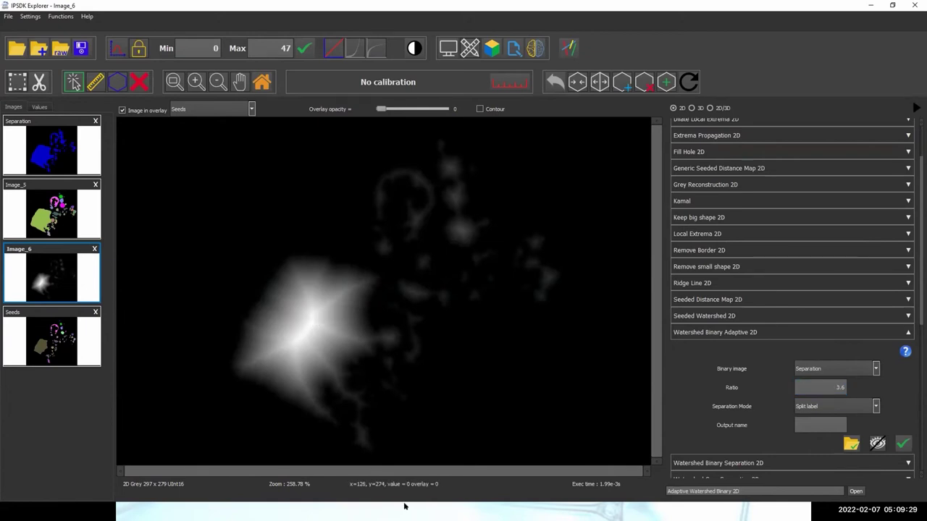
{"action": "type", "text": "3"}
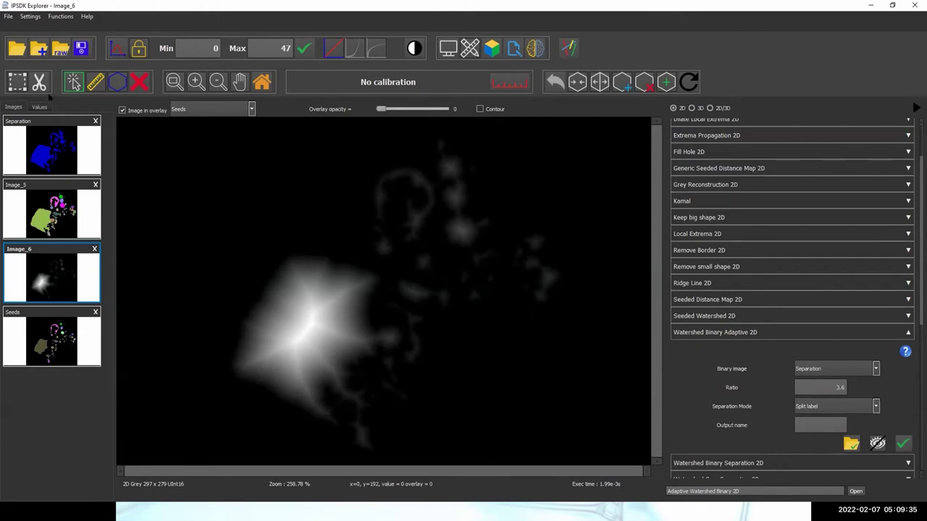
Step: Delete all open images: Separation, Image_5, Image_6 and Seeds
{"action": "left_click", "coordinate": [30, 16]}
{"action": "left_click", "coordinate": [22, 66]}
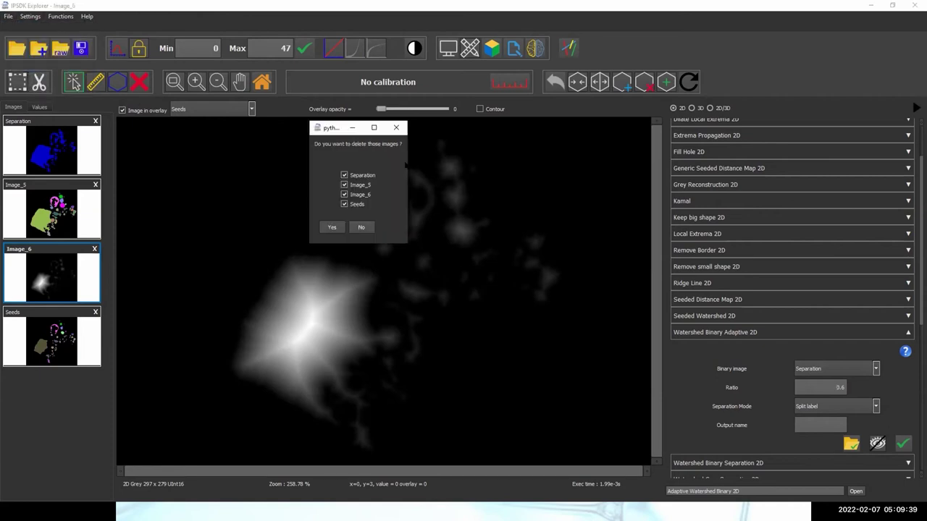
{"action": "left_click", "coordinate": [331, 227]}
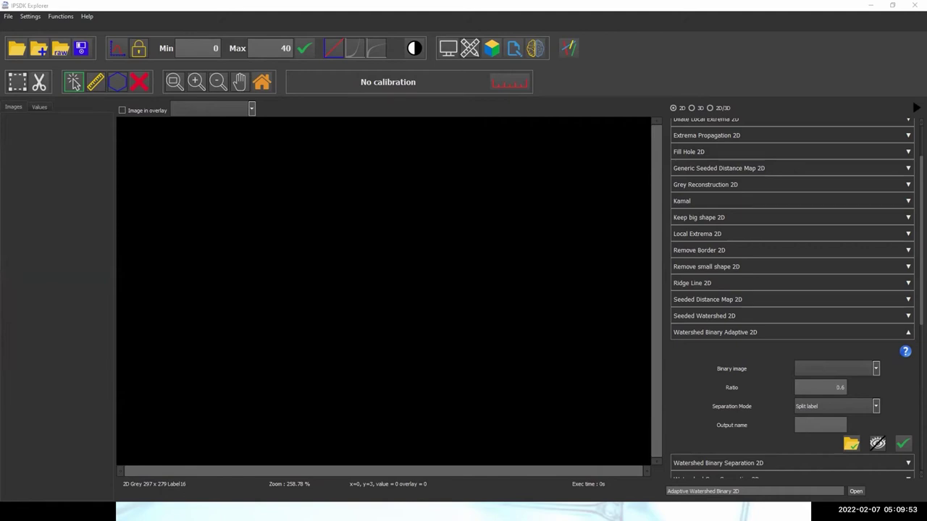
Step: Load the proteins colour image, followed by the Centrosoms, Microtubuls, Mitotic and Nucleus images
{"action": "left_click_drag", "start_coordinate": [554, 210], "coordinate": [334, 243]}
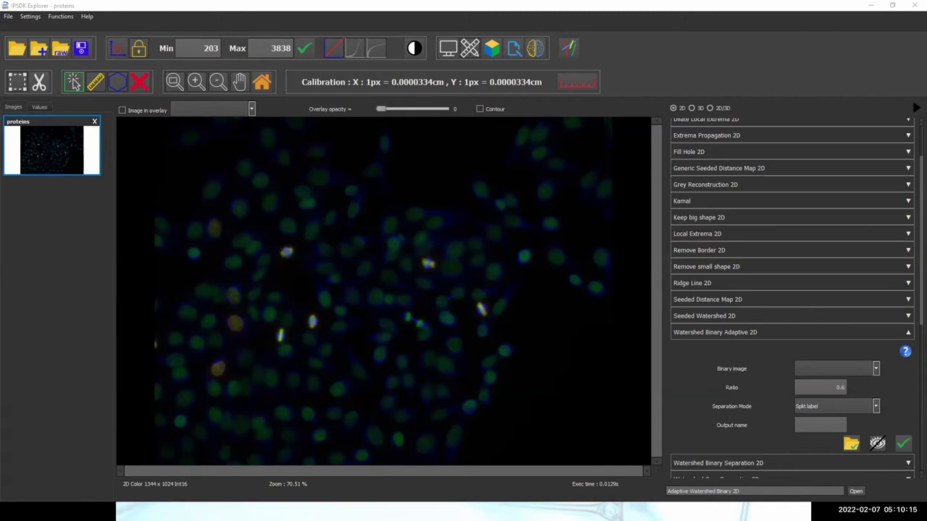
{"action": "left_click_drag", "start_coordinate": [575, 149], "coordinate": [319, 270]}
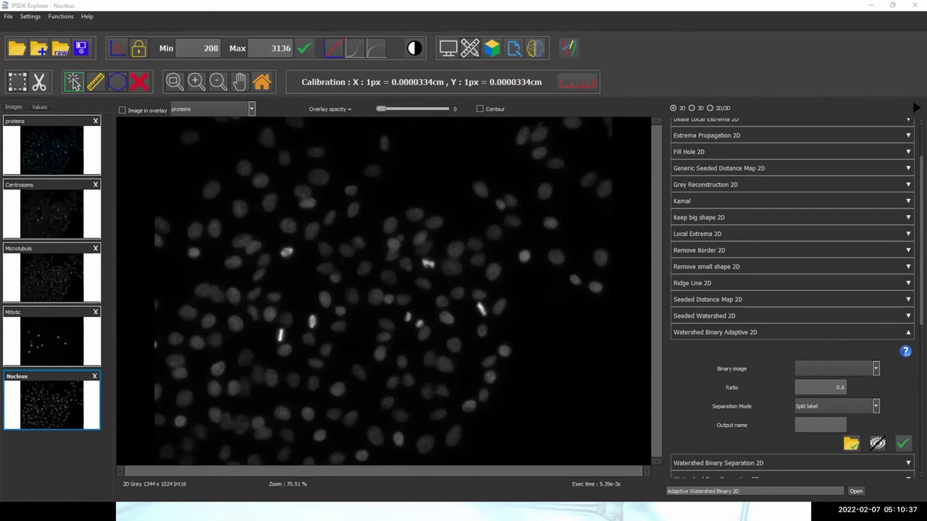
Step: Display the proteins image and open its channel selector, placed clear of the cells
{"action": "left_click", "coordinate": [52, 149]}
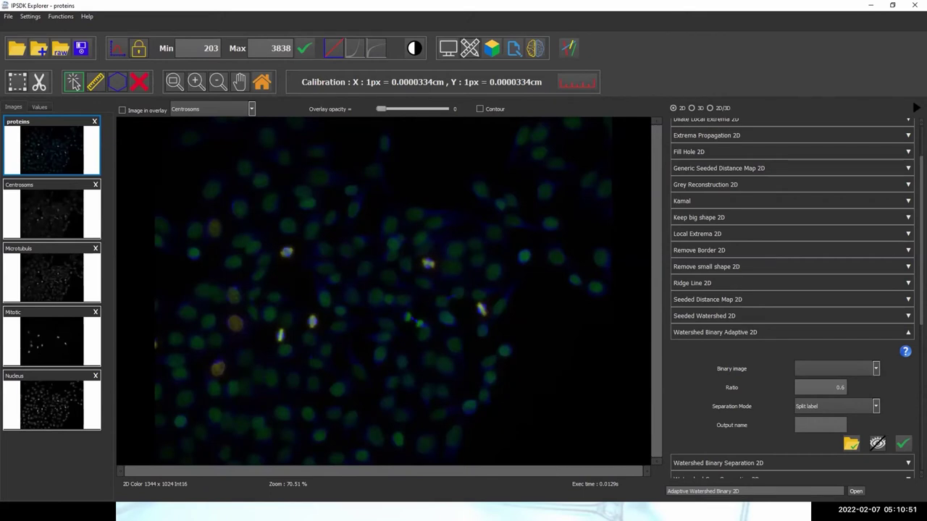
{"action": "right_click", "coordinate": [52, 139]}
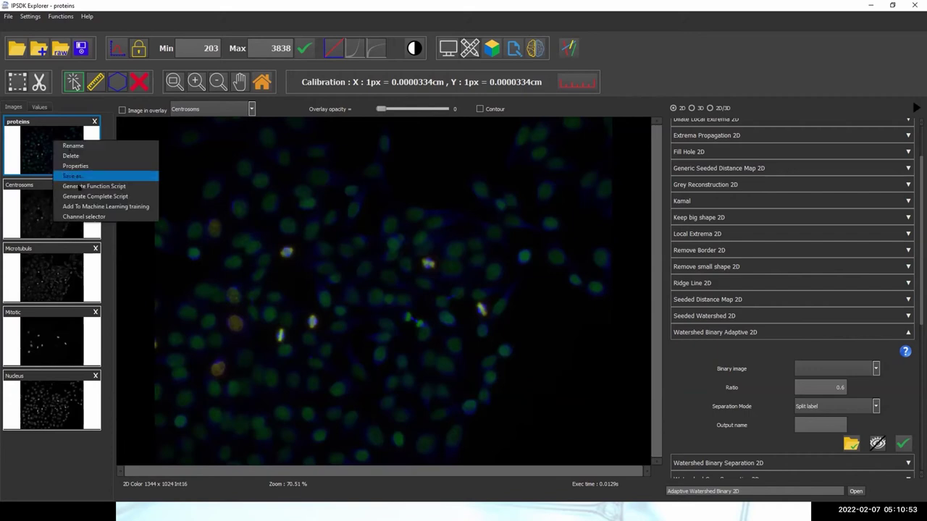
{"action": "left_click", "coordinate": [97, 218]}
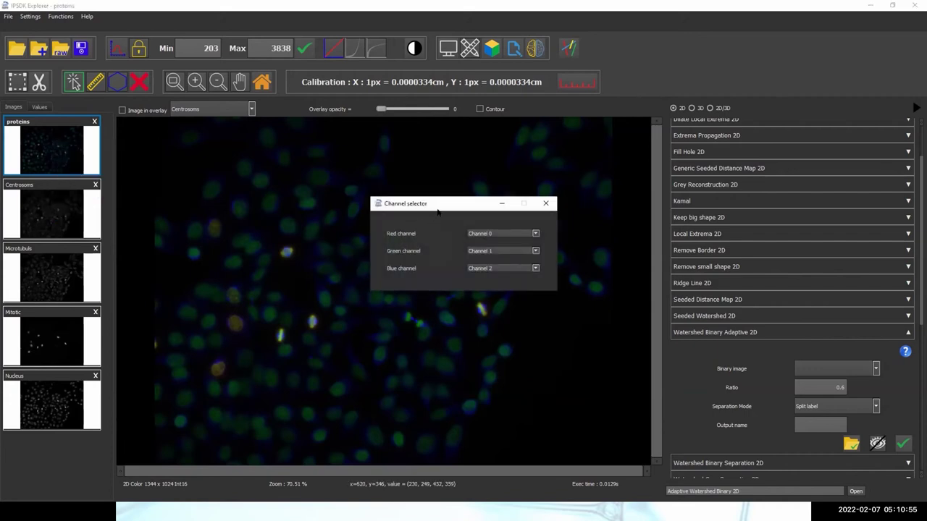
{"action": "left_click_drag", "start_coordinate": [445, 202], "coordinate": [634, 99]}
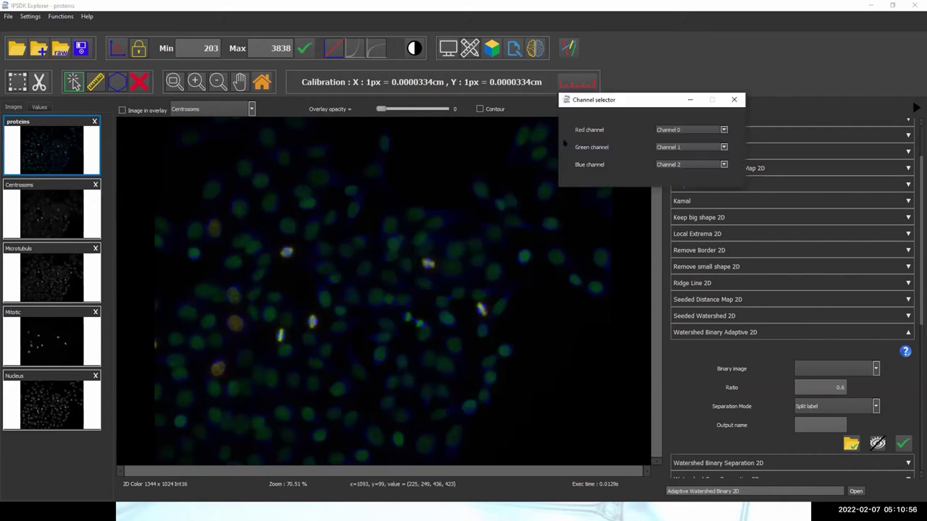
Step: Try Channel 3 as the red channel of the proteins image, inspect the cells closely, and restore Channel 0
{"action": "left_click", "coordinate": [684, 129]}
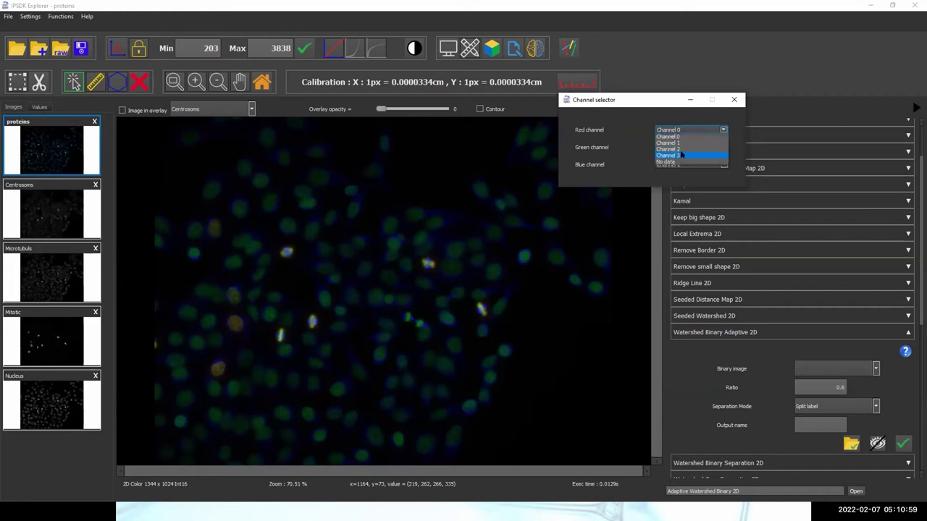
{"action": "left_click", "coordinate": [680, 155]}
{"action": "scroll", "coordinate": [434, 235], "scroll_direction": "up", "scroll_amount": 4}
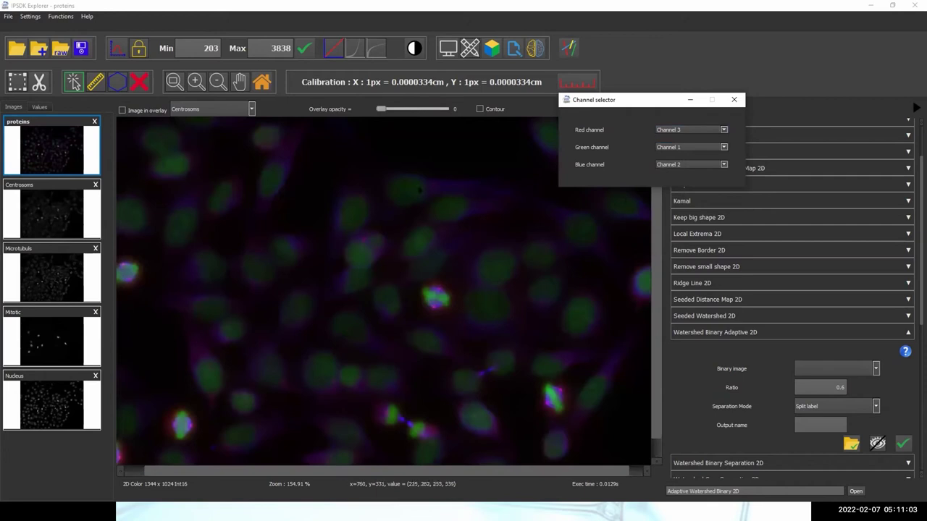
{"action": "left_click", "coordinate": [680, 131]}
{"action": "left_click", "coordinate": [682, 137]}
Step: Assign Channel 3 to green and Channel 1 to blue for the proteins image, and close the channel selector
{"action": "left_click", "coordinate": [687, 147]}
{"action": "left_click", "coordinate": [682, 177]}
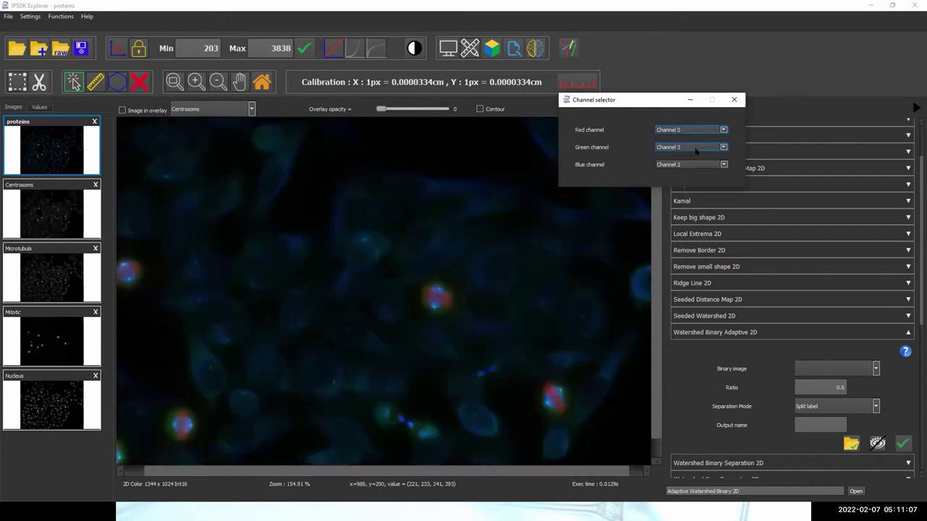
{"action": "left_click", "coordinate": [688, 164]}
{"action": "left_click", "coordinate": [687, 177]}
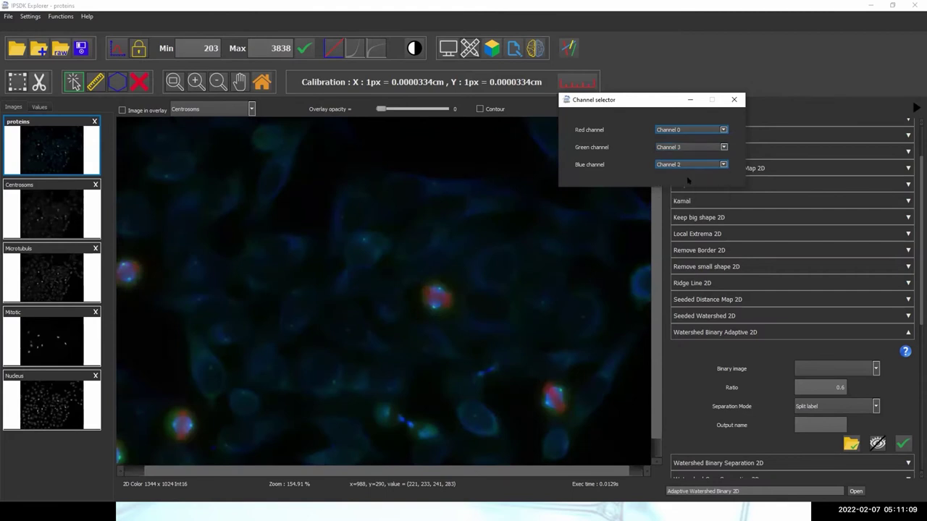
{"action": "left_click", "coordinate": [734, 99]}
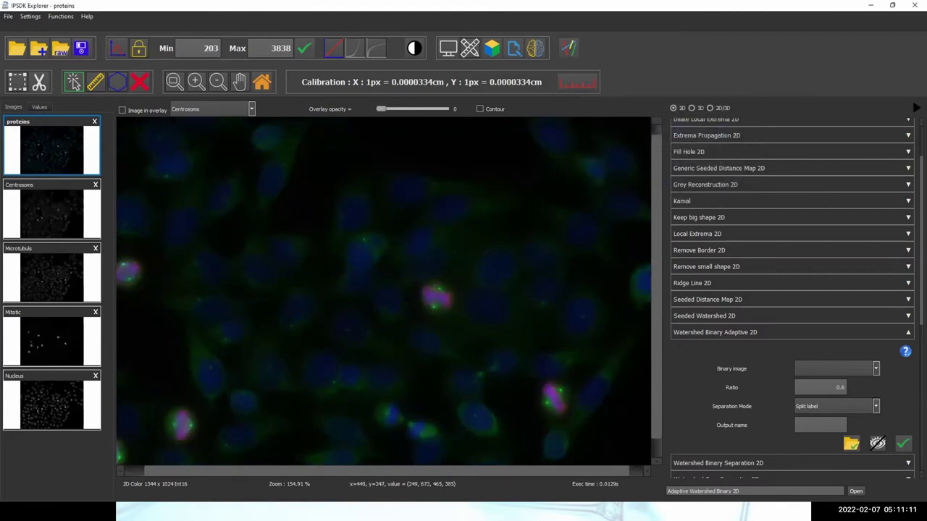
{"action": "scroll", "coordinate": [512, 290], "scroll_direction": "down", "scroll_amount": 4}
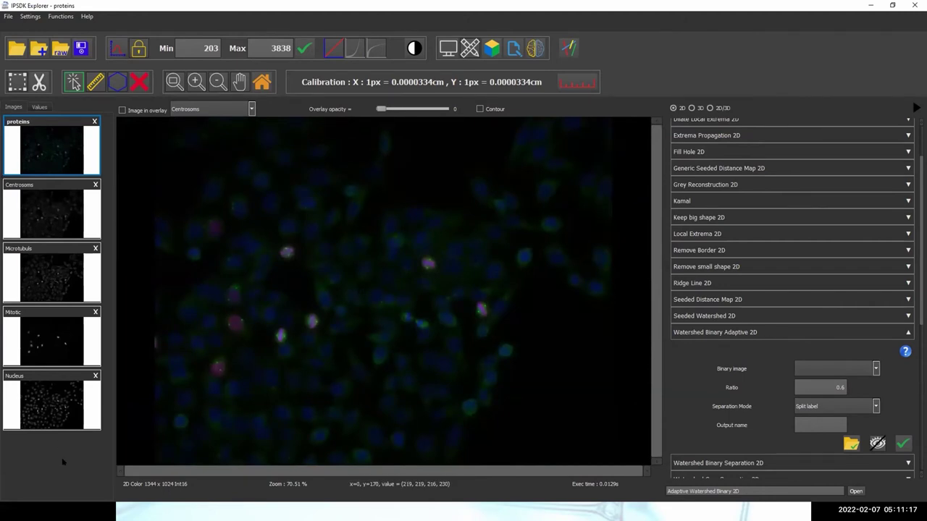
Step: Collapse the Watershed Binary Adaptive 2D settings in the function list
{"action": "left_click", "coordinate": [738, 333]}
{"action": "scroll", "coordinate": [727, 480], "scroll_direction": "up", "scroll_amount": 3}
{"action": "left_click", "coordinate": [747, 489]}
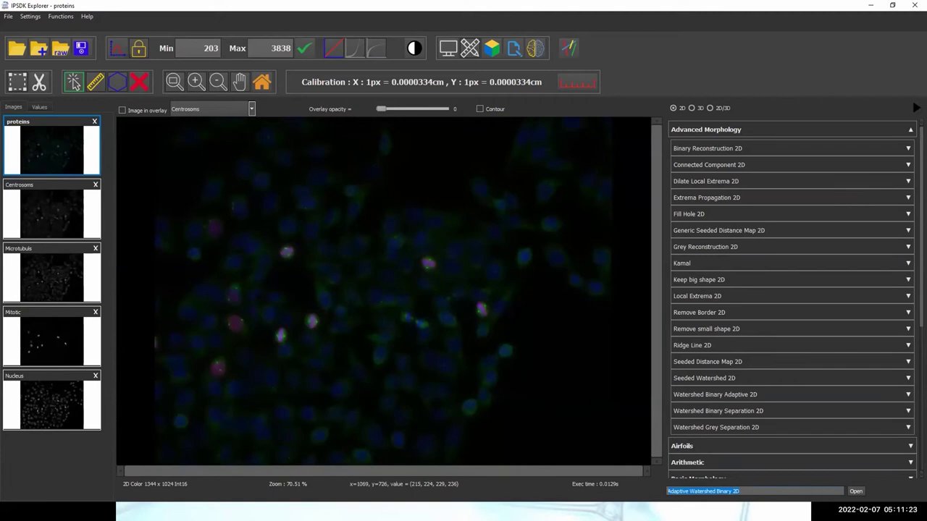
Step: Combine the Microtubuls, Mitotic and Nucleus images into one multichannel colour image
{"action": "left_click_drag", "start_coordinate": [104, 452], "coordinate": [2, 243]}
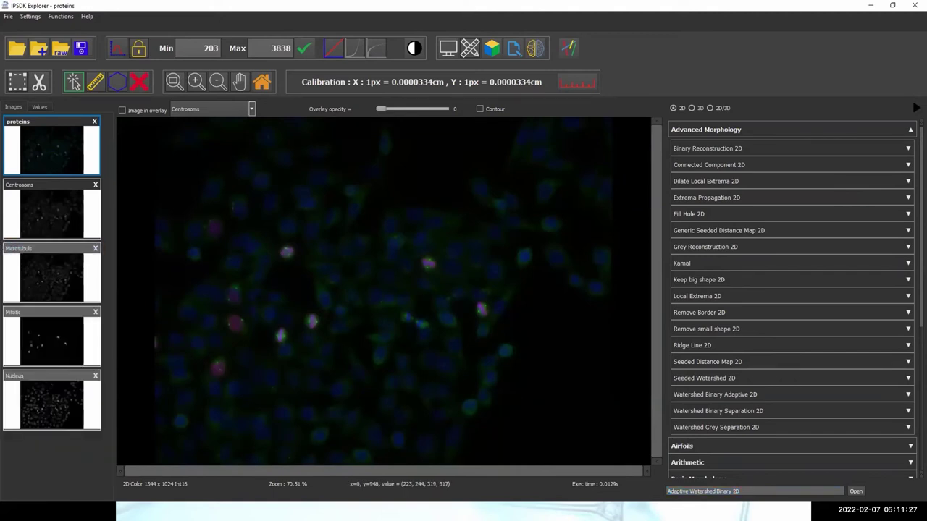
{"action": "right_click", "coordinate": [3, 246]}
{"action": "left_click", "coordinate": [26, 262]}
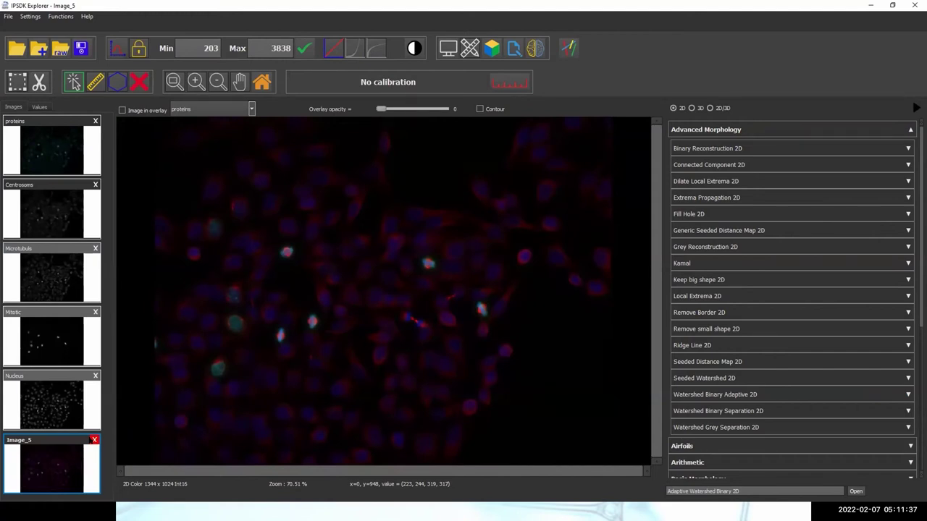
Step: Remove the combined colour image and the Nucleus, Microtubuls, Centrosoms and Mitotic images, keeping only proteins
{"action": "left_click", "coordinate": [94, 440]}
{"action": "left_click", "coordinate": [95, 375]}
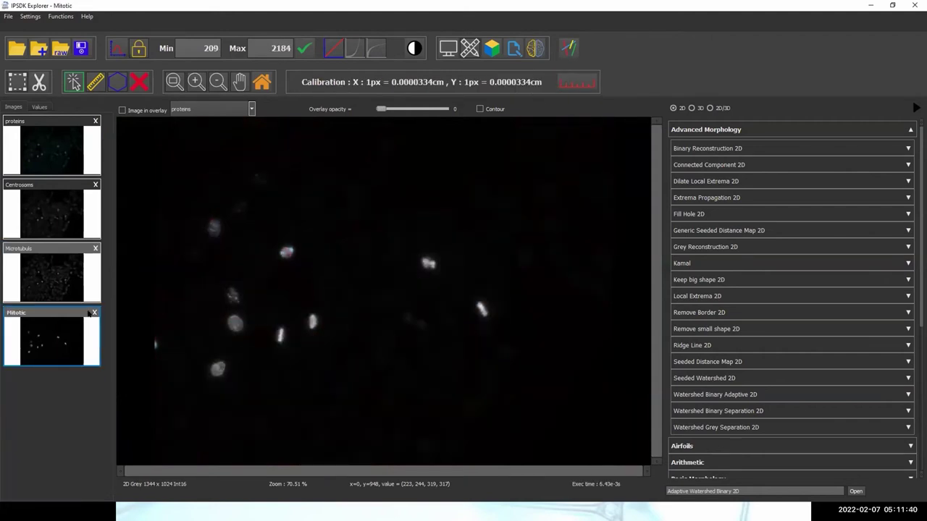
{"action": "left_click", "coordinate": [95, 248]}
{"action": "left_click", "coordinate": [95, 185]}
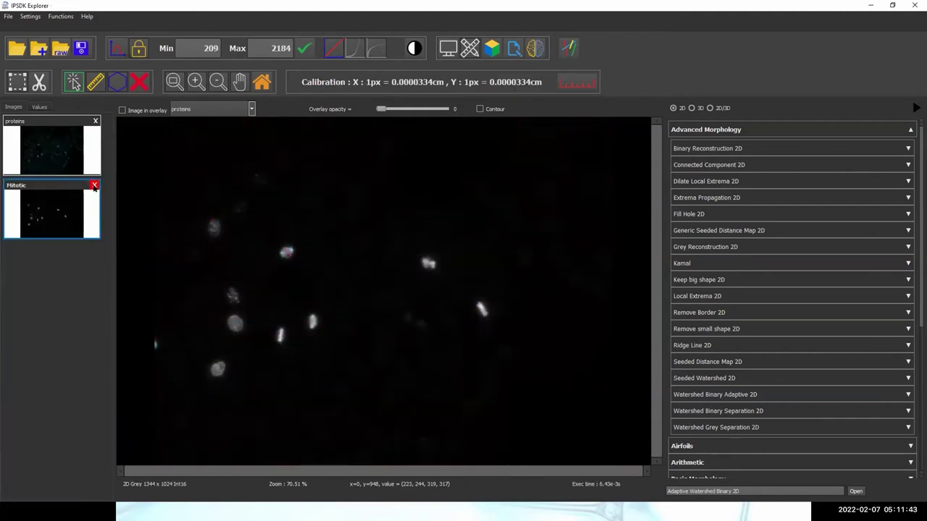
{"action": "left_click", "coordinate": [95, 185]}
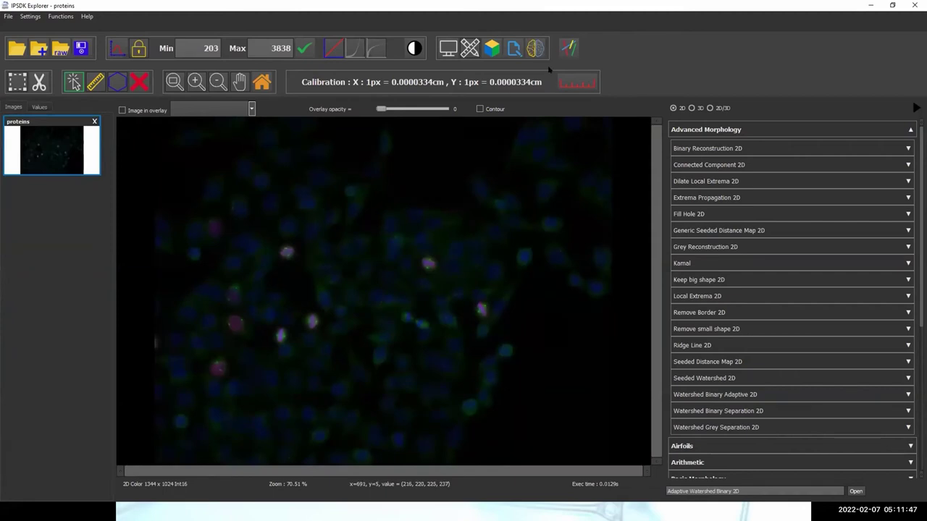
Step: Open the existing smart segmentation model AAMultichannelProteins without adding the current image
{"action": "left_click", "coordinate": [535, 47]}
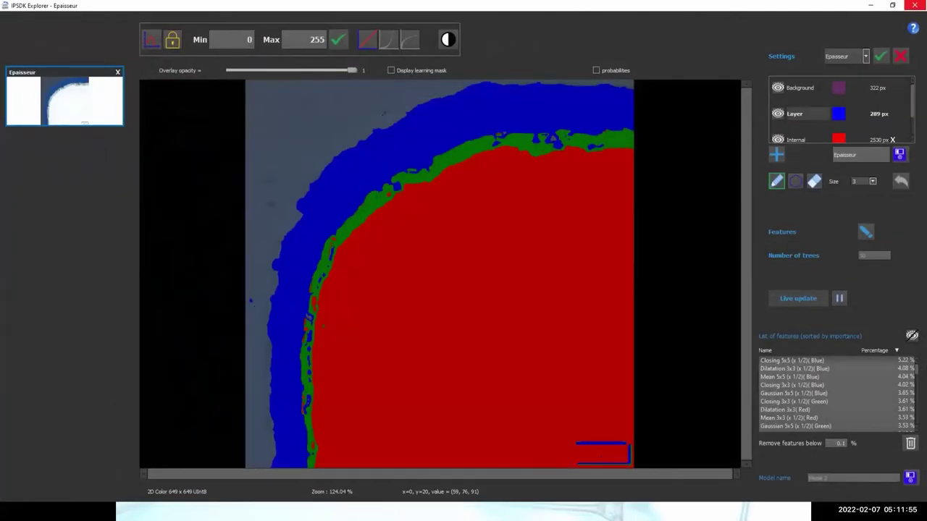
{"action": "left_click", "coordinate": [913, 5]}
{"action": "left_click", "coordinate": [534, 48]}
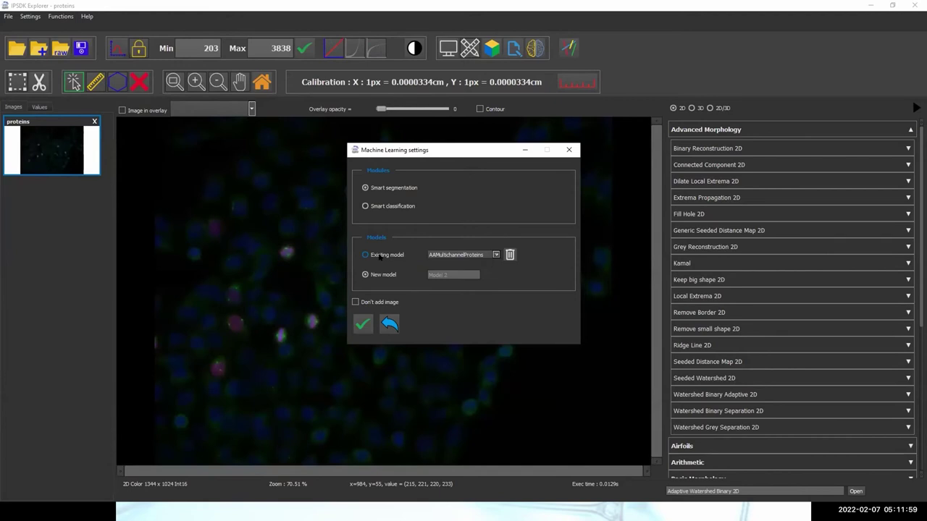
{"action": "left_click", "coordinate": [379, 256]}
{"action": "left_click", "coordinate": [356, 301]}
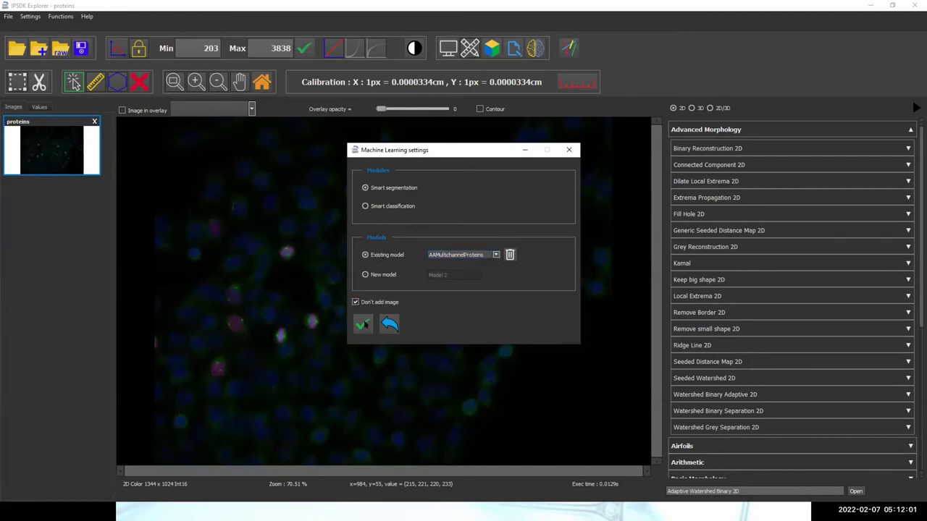
{"action": "left_click", "coordinate": [569, 150]}
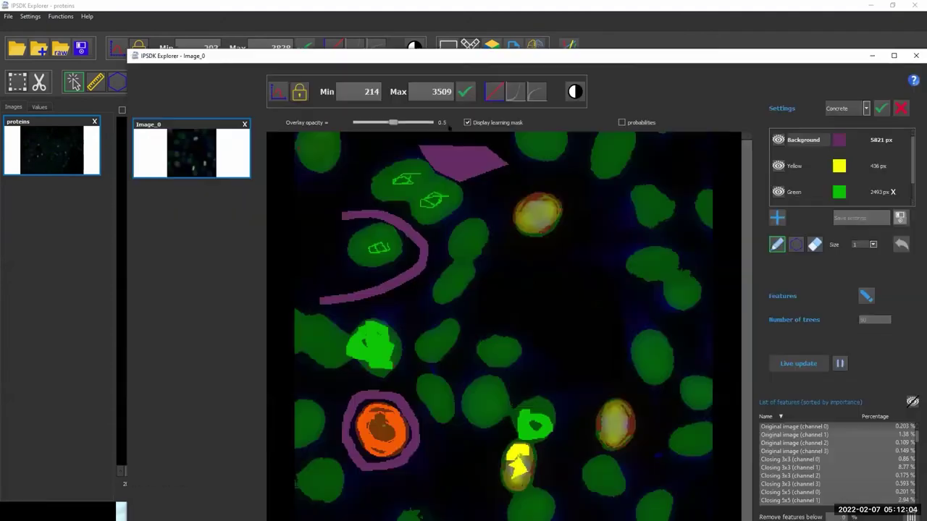
Step: Hide the learning mask and lower the overlay opacity to 0 on the model's training image
{"action": "left_click", "coordinate": [467, 123]}
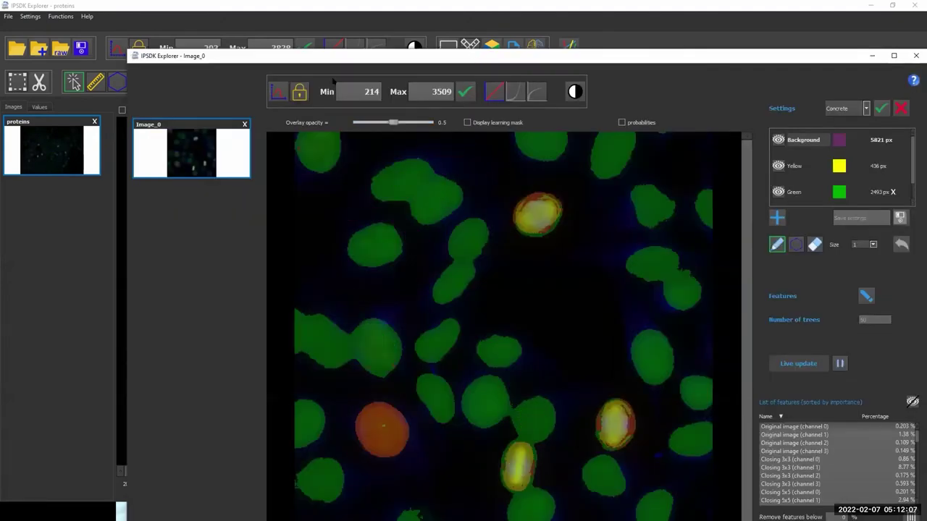
{"action": "left_click_drag", "start_coordinate": [471, 58], "coordinate": [421, 24]}
{"action": "left_click_drag", "start_coordinate": [342, 89], "coordinate": [306, 88]}
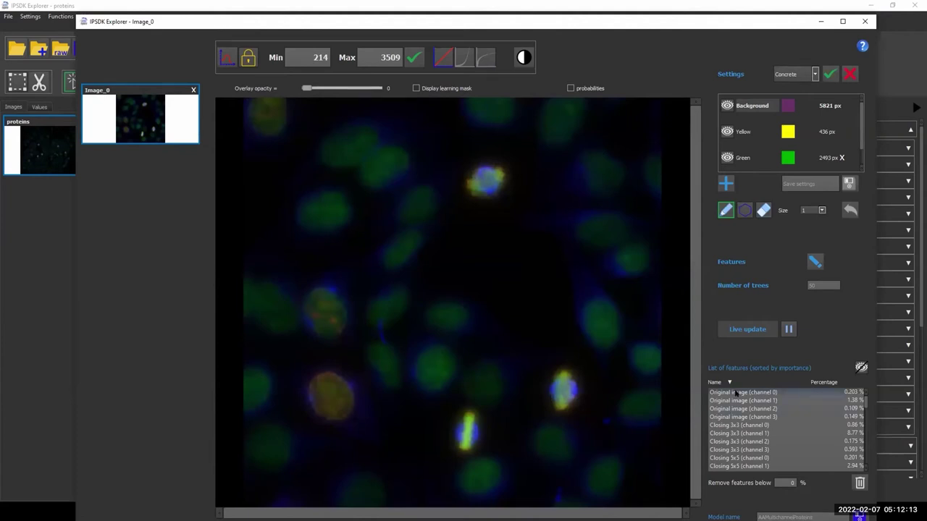
Step: Examine the model's list of features and their percentages for each channel, and close the segmentation window
{"action": "scroll", "coordinate": [767, 397], "scroll_direction": "down", "scroll_amount": 1}
{"action": "scroll", "coordinate": [767, 399], "scroll_direction": "down", "scroll_amount": 1}
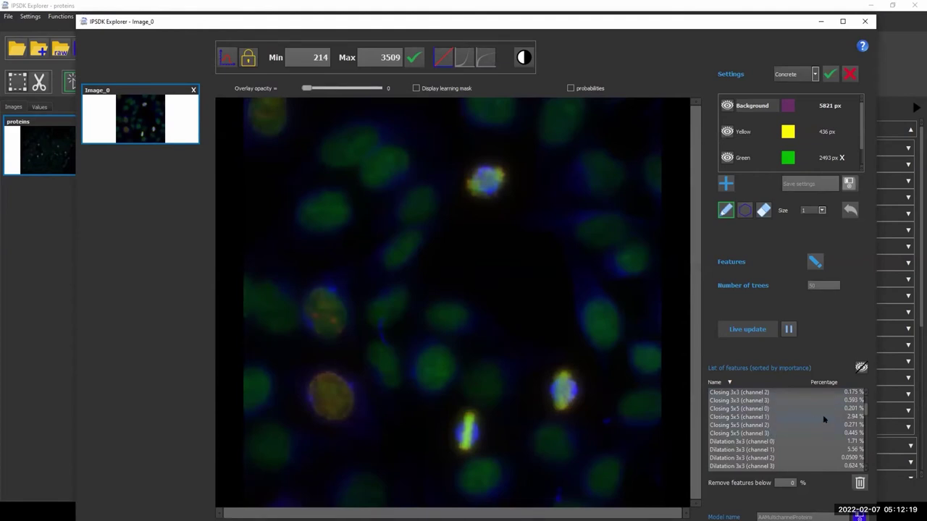
{"action": "scroll", "coordinate": [826, 415], "scroll_direction": "down", "scroll_amount": 4}
{"action": "scroll", "coordinate": [825, 415], "scroll_direction": "down", "scroll_amount": 6}
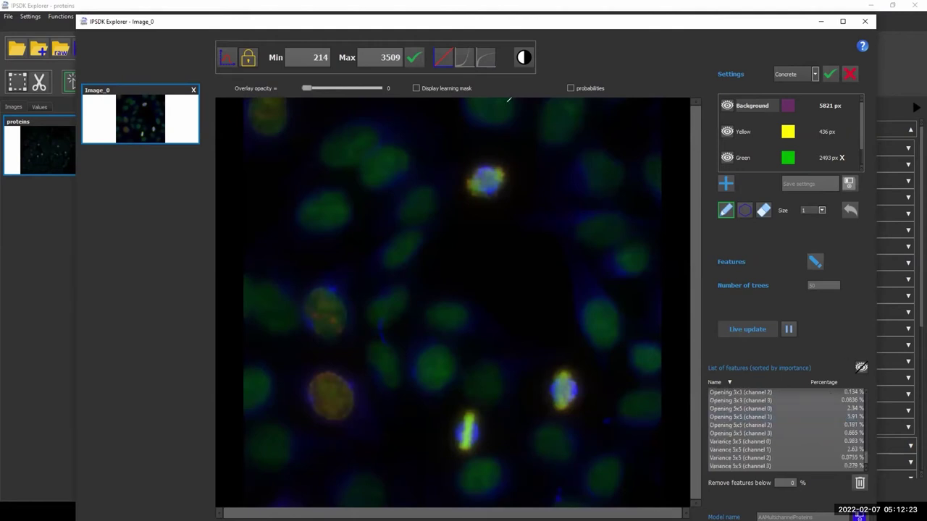
{"action": "left_click_drag", "start_coordinate": [431, 22], "coordinate": [303, 82]}
{"action": "left_click", "coordinate": [734, 82]}
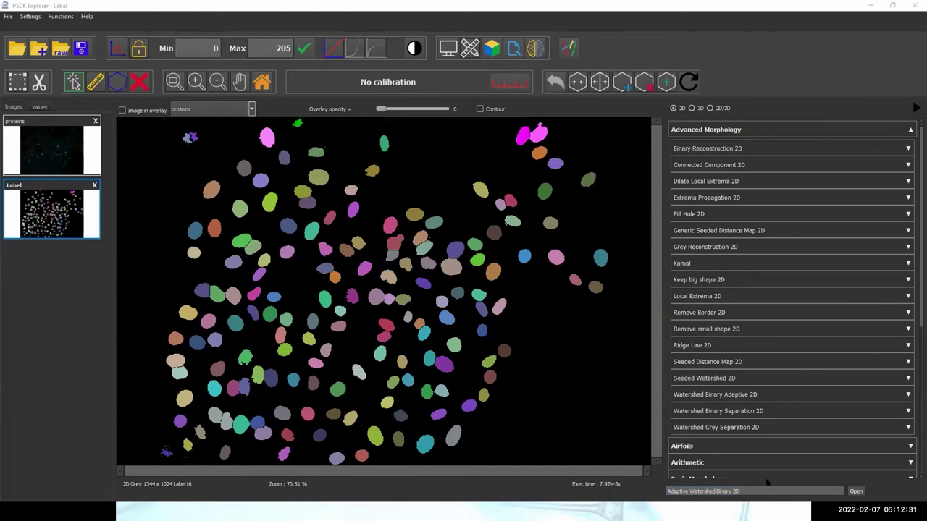
Step: Run Label Analysis 2D on the Label image with proteins as the intensity image, and close the results table
{"action": "type", "text": "label"}
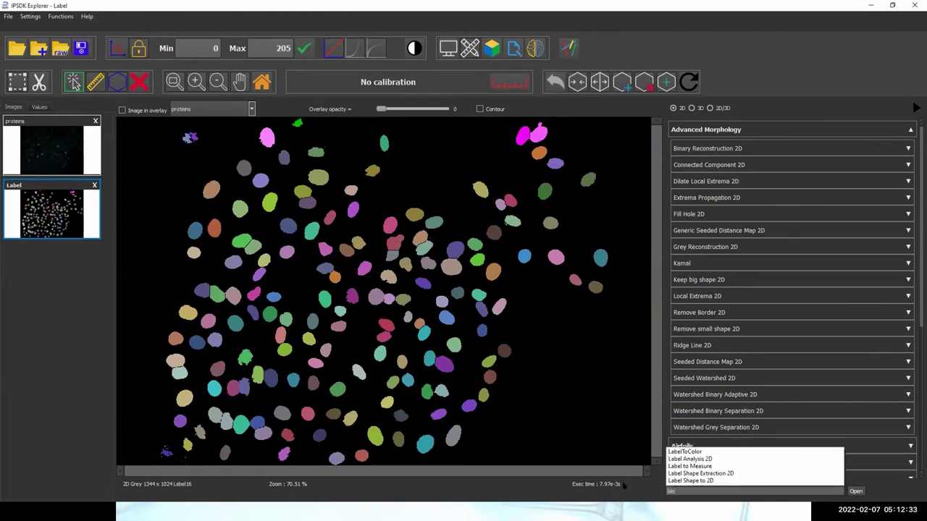
{"action": "left_click", "coordinate": [691, 459]}
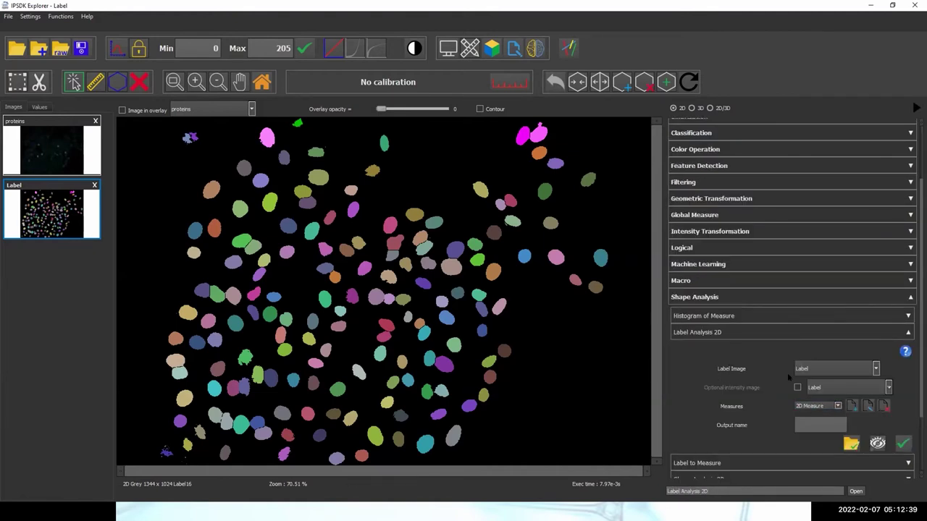
{"action": "left_click", "coordinate": [798, 387]}
{"action": "left_click", "coordinate": [852, 389]}
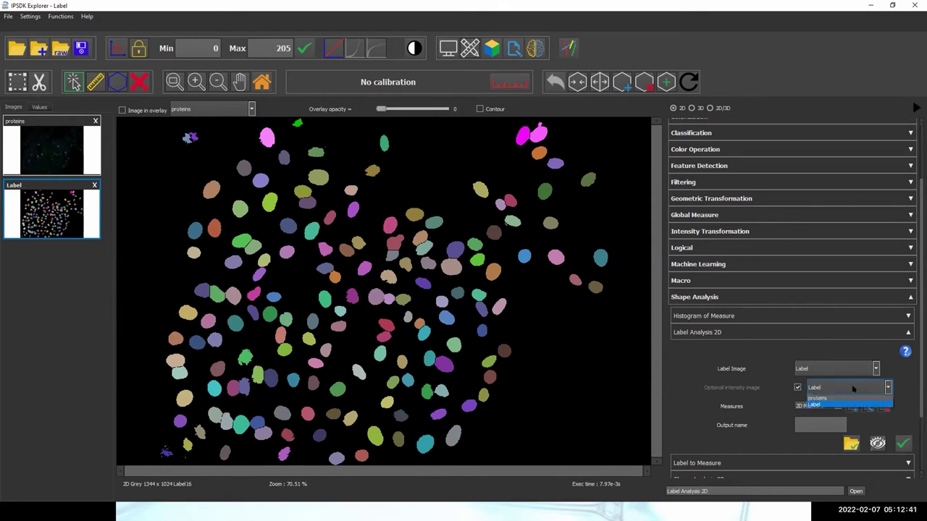
{"action": "left_click", "coordinate": [846, 398]}
{"action": "left_click", "coordinate": [901, 443]}
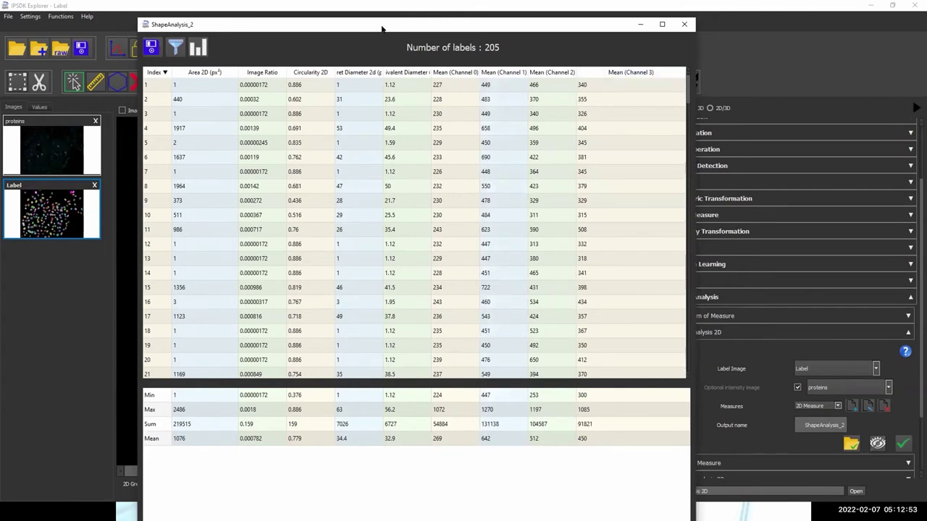
{"action": "left_click_drag", "start_coordinate": [382, 29], "coordinate": [324, 58]}
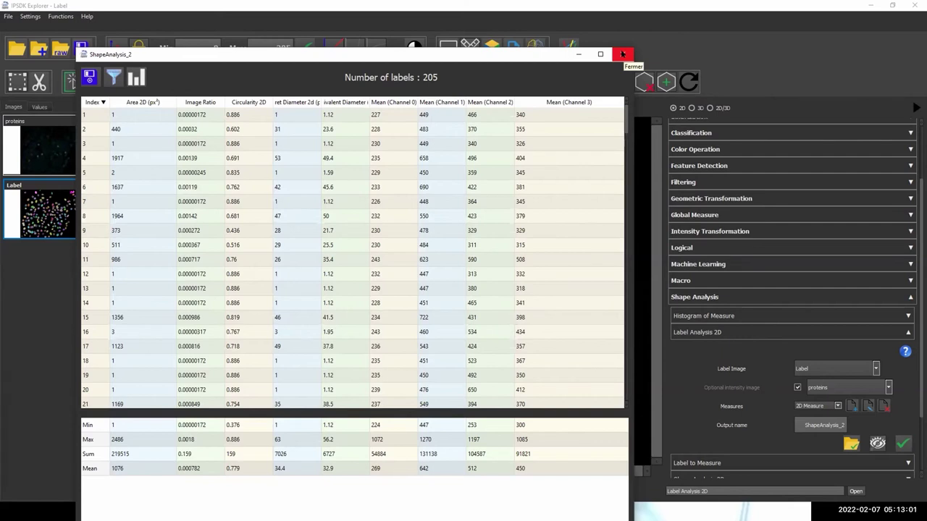
{"action": "left_click", "coordinate": [622, 55]}
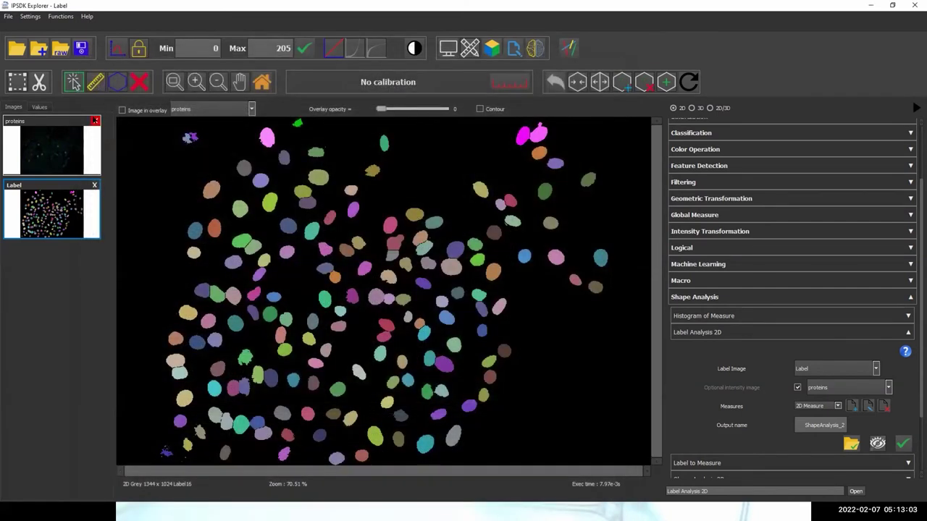
Step: Remove the proteins and Label images and load img1
{"action": "left_click", "coordinate": [94, 120]}
{"action": "left_click", "coordinate": [95, 121]}
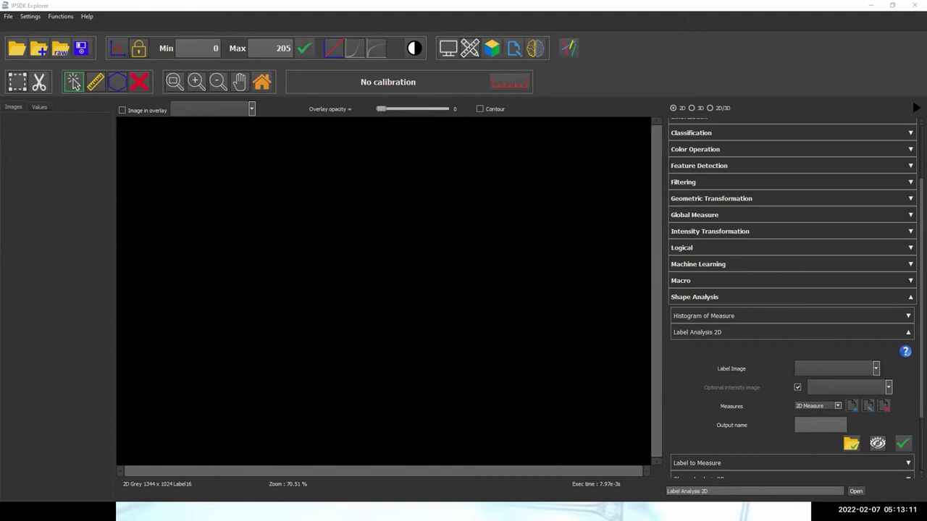
{"action": "left_click_drag", "start_coordinate": [832, 166], "coordinate": [731, 178]}
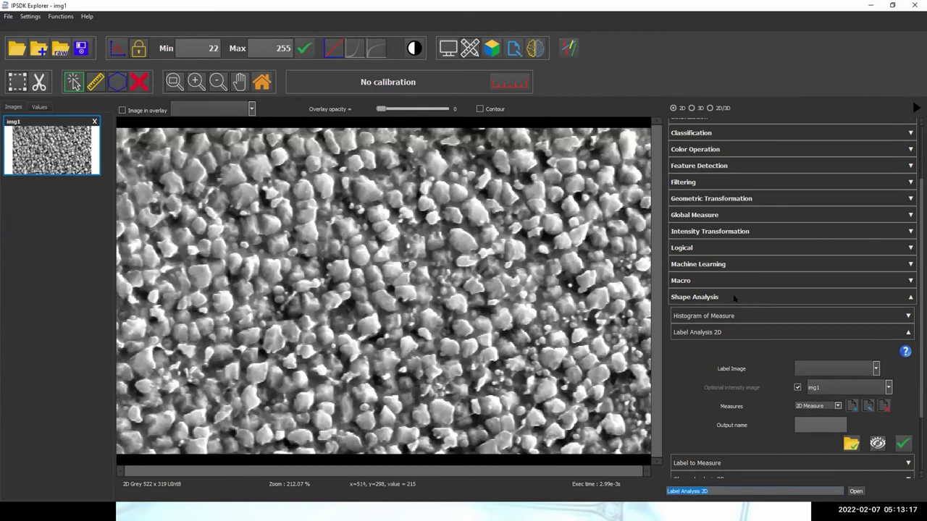
Step: Run the AAModel_grains macro on img1
{"action": "left_click", "coordinate": [733, 297]}
{"action": "left_click", "coordinate": [716, 361]}
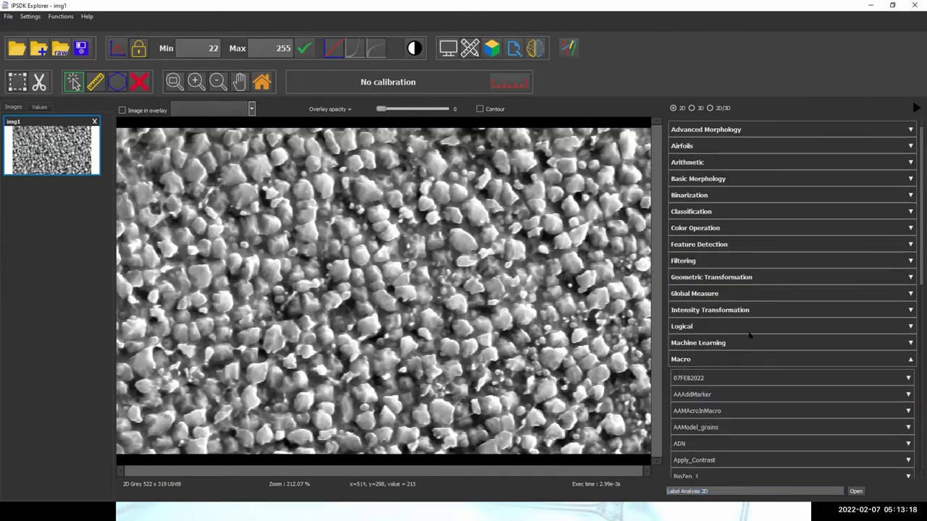
{"action": "scroll", "coordinate": [736, 386], "scroll_direction": "down", "scroll_amount": 1}
{"action": "left_click", "coordinate": [727, 369]}
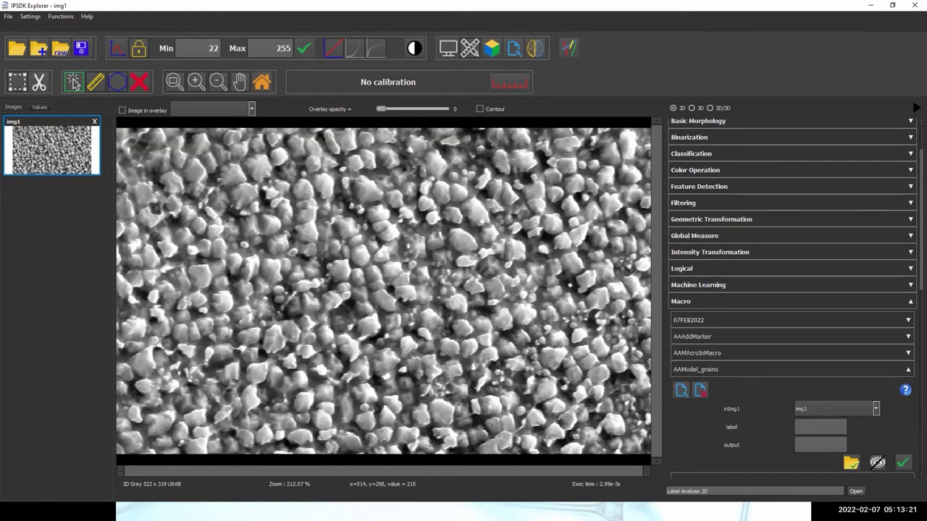
{"action": "left_click", "coordinate": [901, 462]}
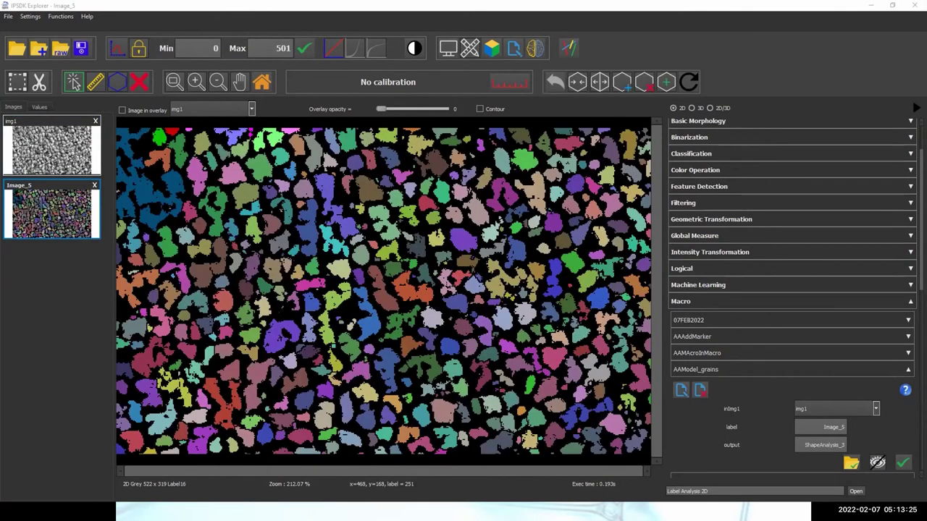
Step: Locate several measured grains in the label image from the shape analysis table, and close the table
{"action": "left_click", "coordinate": [488, 184]}
{"action": "left_click", "coordinate": [506, 316]}
{"action": "left_click", "coordinate": [640, 291]}
{"action": "left_click", "coordinate": [640, 174]}
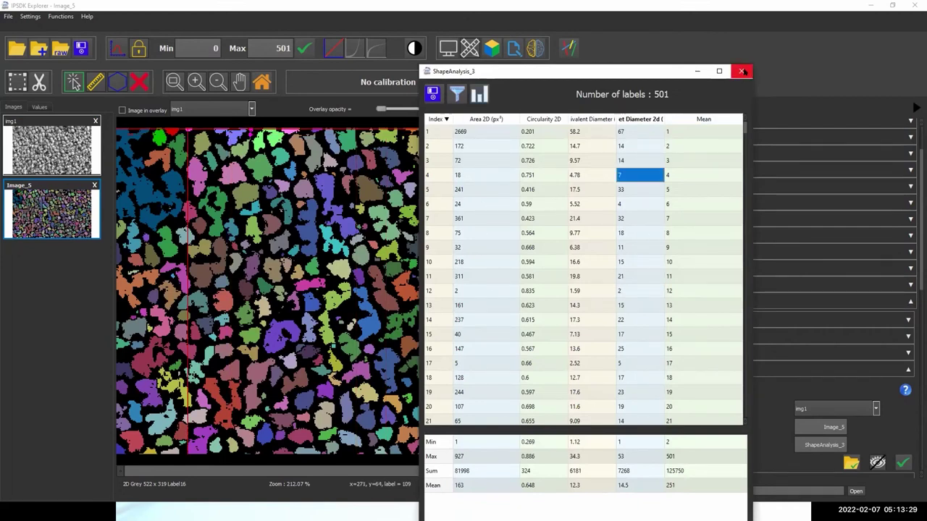
{"action": "left_click", "coordinate": [743, 71]}
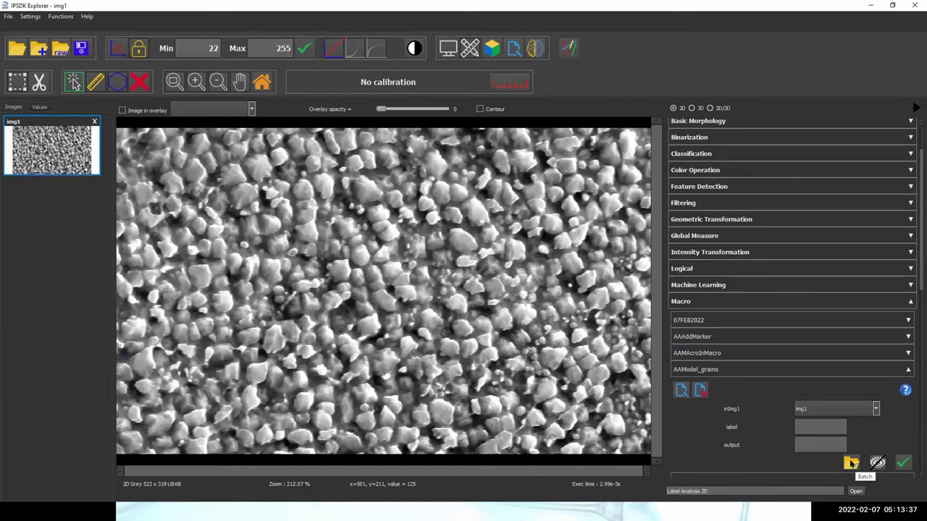
Step: Set up an AAModel_grains batch with the batch folder as input, batch/Results as output and Merge enabled for the analysis
{"action": "left_click", "coordinate": [852, 464]}
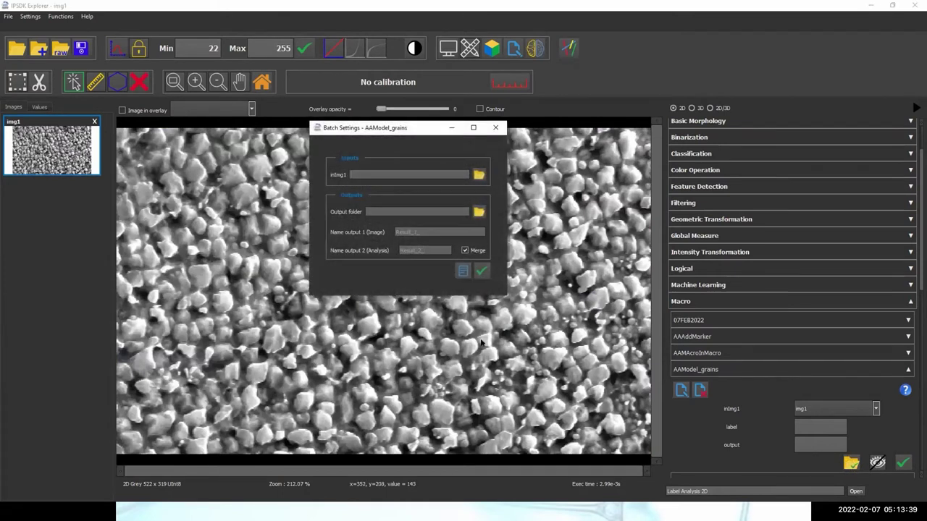
{"action": "left_click", "coordinate": [478, 175]}
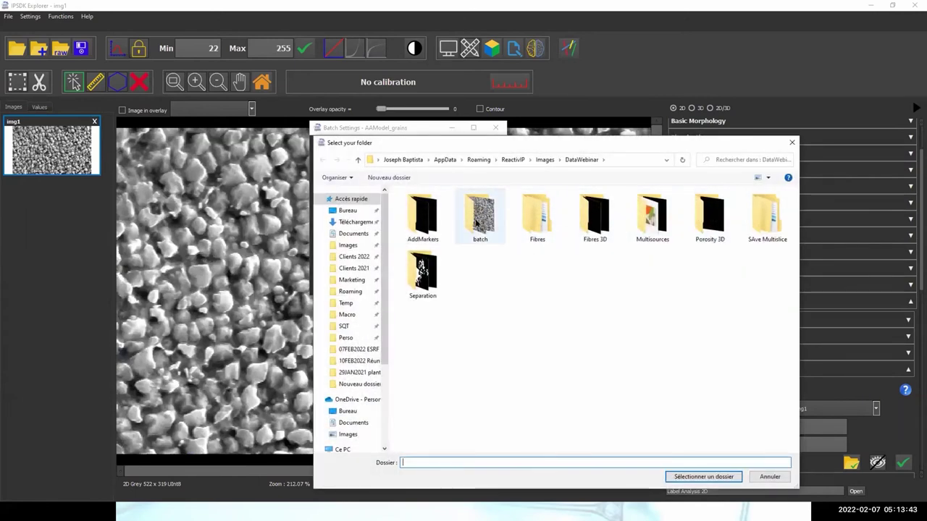
{"action": "left_click", "coordinate": [480, 217]}
{"action": "left_click", "coordinate": [699, 476]}
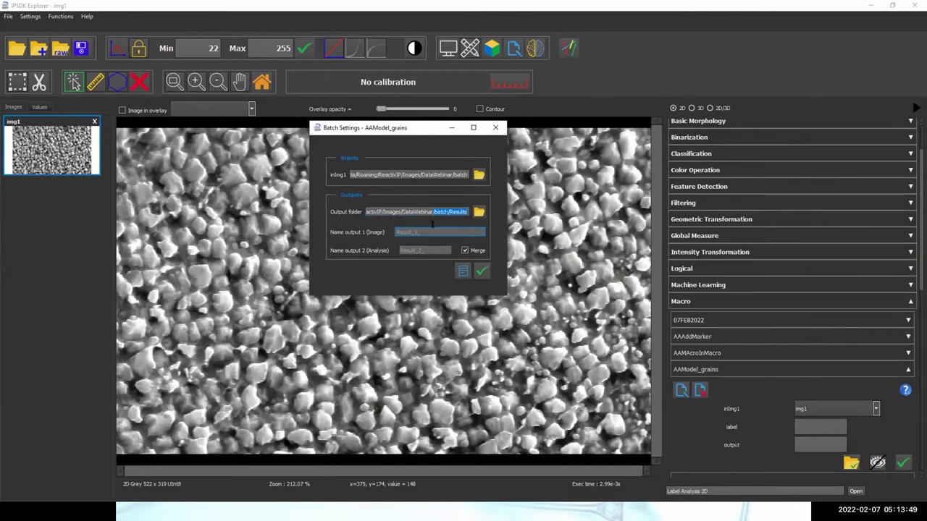
{"action": "left_click", "coordinate": [464, 250]}
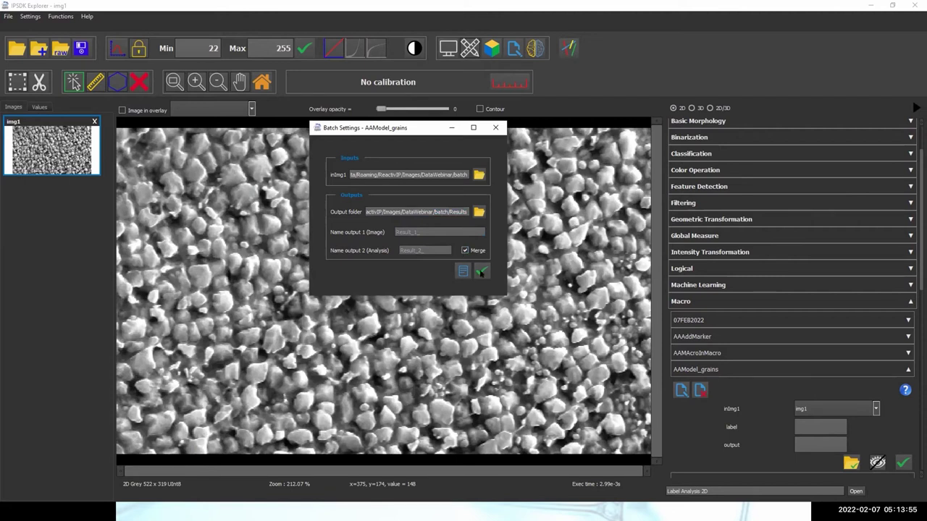
Step: Run the AAModel_grains batch and close its result message and settings
{"action": "left_click", "coordinate": [481, 272]}
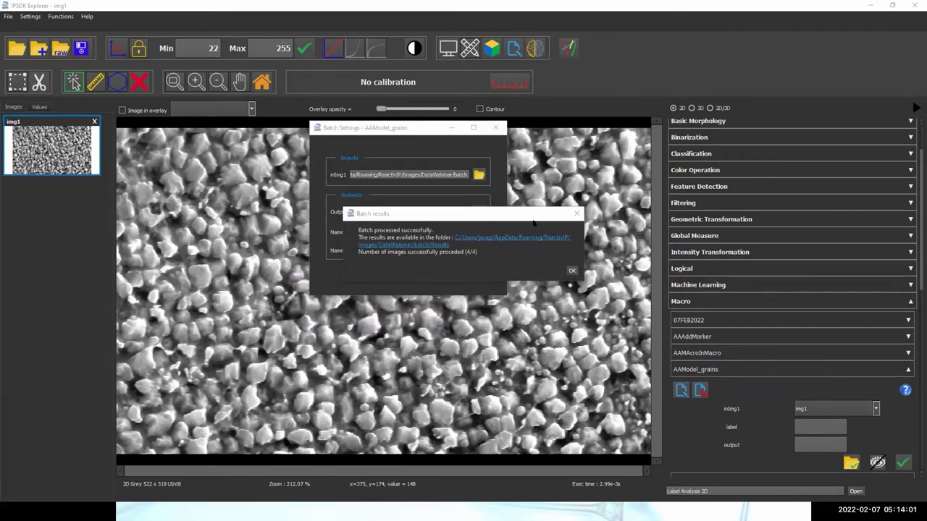
{"action": "left_click", "coordinate": [571, 270]}
{"action": "left_click", "coordinate": [496, 128]}
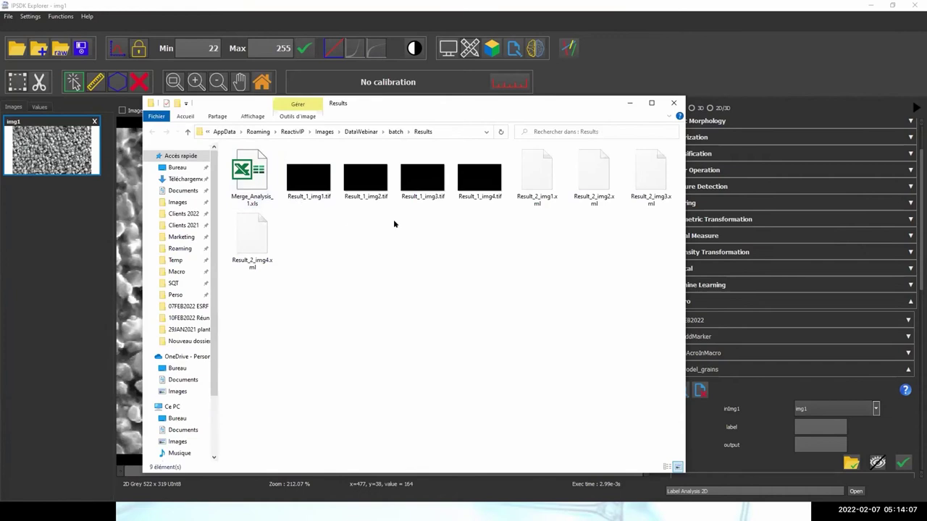
Step: Load Result_1_img1.tif through Result_1_img4.tif from the Results folder into IPSDK Explorer
{"action": "left_click_drag", "start_coordinate": [507, 102], "coordinate": [702, 99]}
{"action": "left_click_drag", "start_coordinate": [702, 219], "coordinate": [480, 142]}
{"action": "left_click_drag", "start_coordinate": [504, 172], "coordinate": [186, 246]}
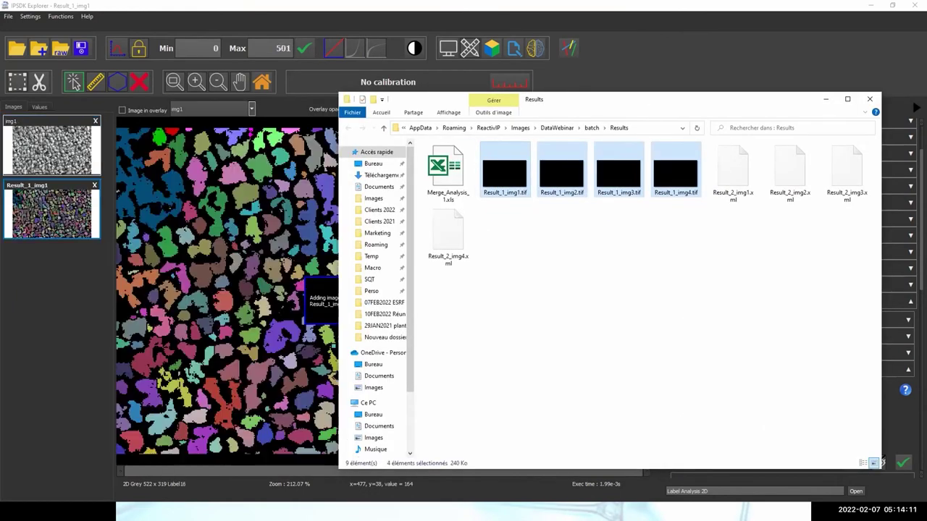
Step: Open Merge_Analysis_1.xls from the Results folder in Excel and fit all column widths to their contents
{"action": "left_click", "coordinate": [443, 165]}
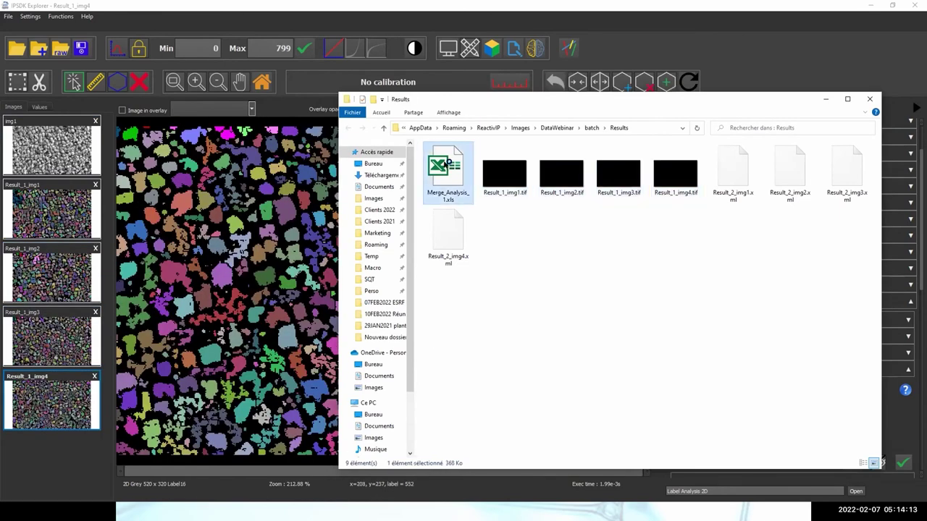
{"action": "double_click", "coordinate": [443, 165]}
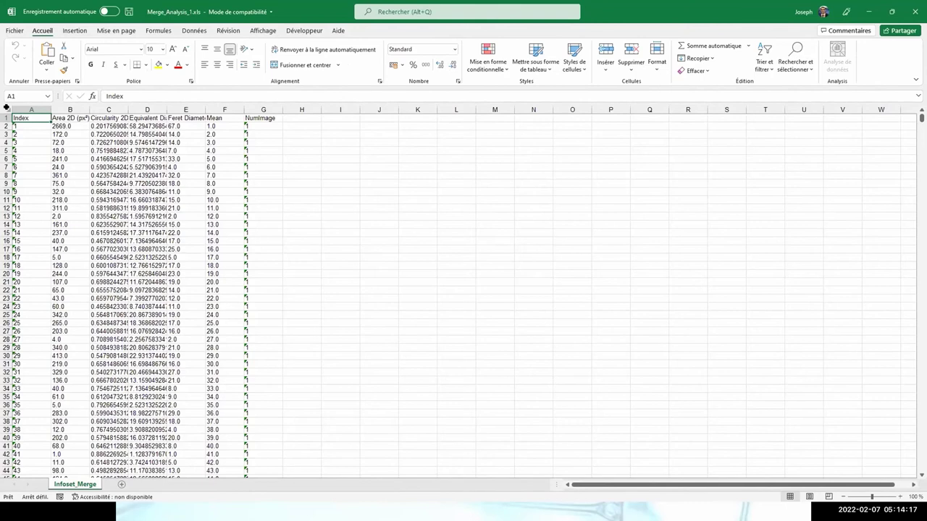
{"action": "left_click", "coordinate": [6, 109]}
{"action": "double_click", "coordinate": [50, 108]}
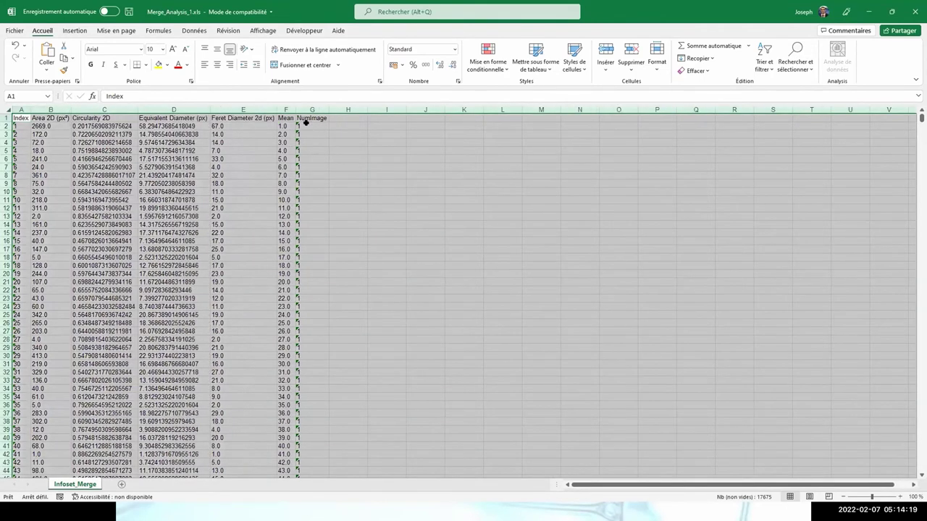
Step: Review the merged grain measurements down the sheet and close the workbook without saving
{"action": "scroll", "coordinate": [323, 201], "scroll_direction": "down", "scroll_amount": 20}
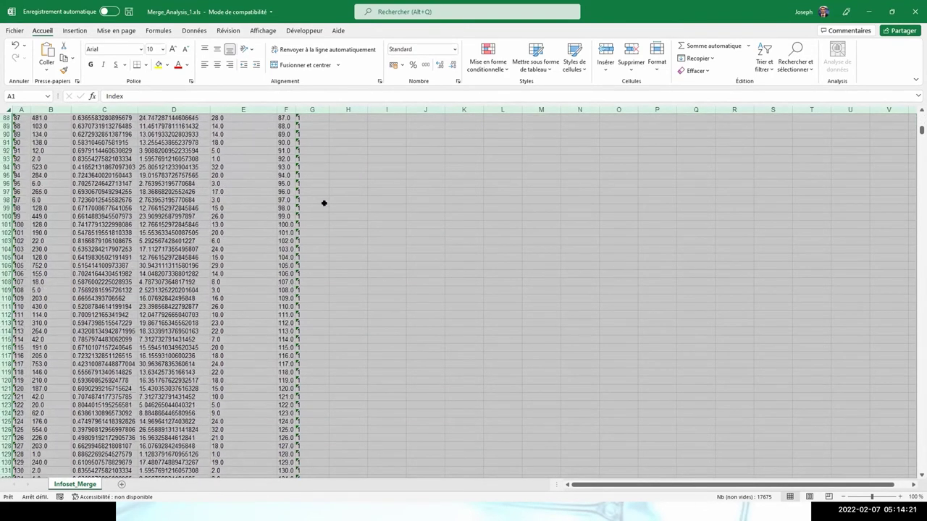
{"action": "scroll", "coordinate": [716, 186], "scroll_direction": "down", "scroll_amount": 20}
{"action": "key", "text": "ctrl+w"}
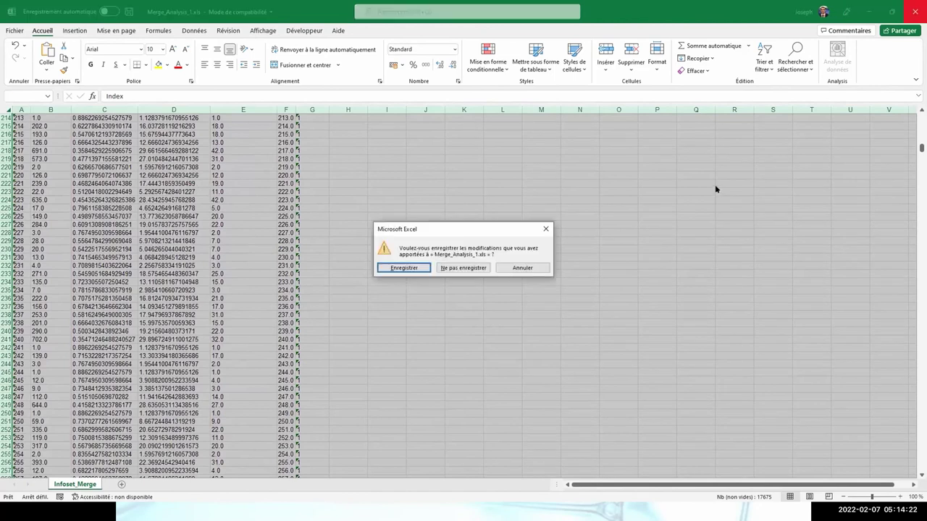
{"action": "left_click", "coordinate": [465, 268]}
{"action": "key", "text": "alt+F4"}
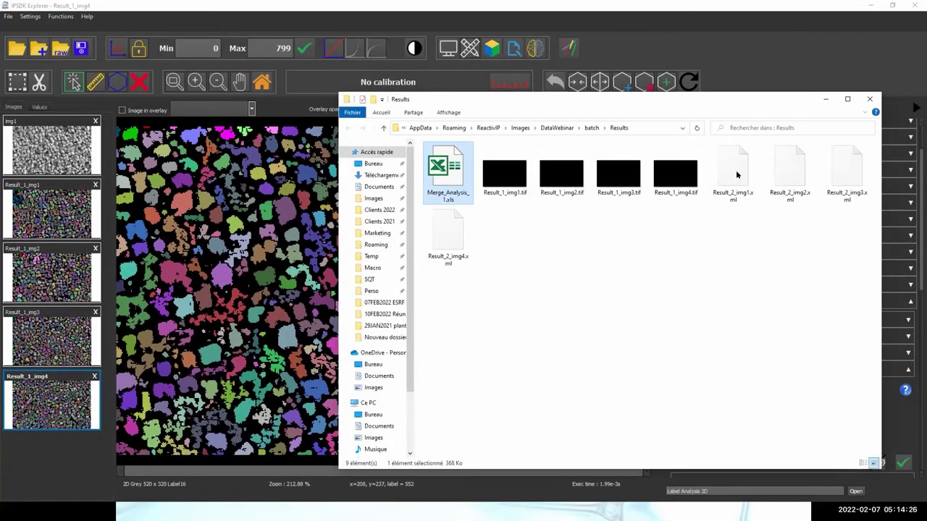
Step: Load Result_2_img1.xml through Result_2_img4.xml from the Results folder into IPSDK Explorer
{"action": "left_click", "coordinate": [721, 187]}
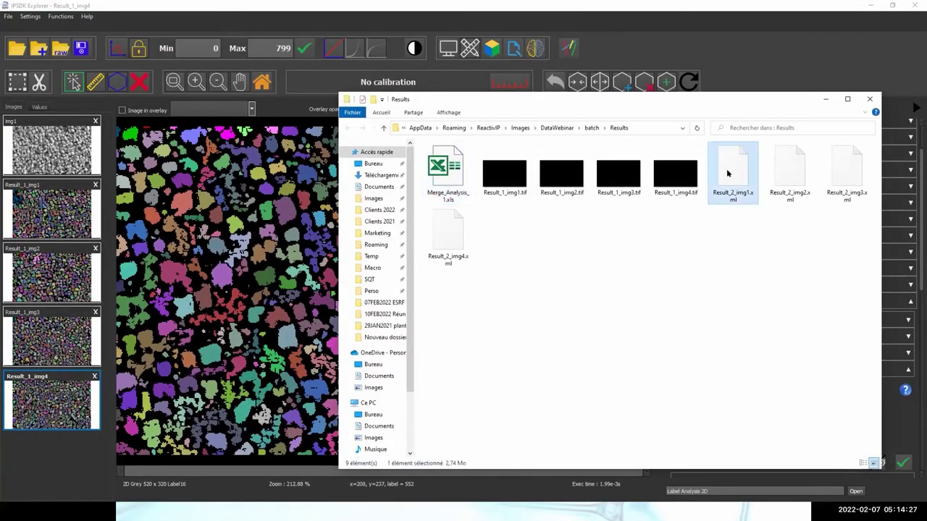
{"action": "left_click", "coordinate": [443, 232], "text": "shift"}
{"action": "left_click_drag", "start_coordinate": [744, 175], "coordinate": [274, 226]}
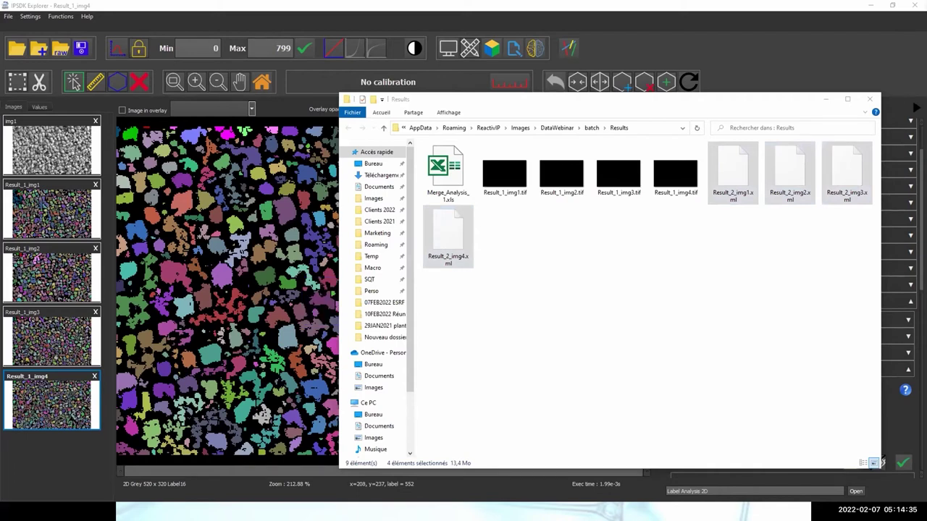
Step: Expand the shape analysis values and open Result_2_img1 through Result_2_img4 together in one merged table
{"action": "left_click", "coordinate": [36, 107]}
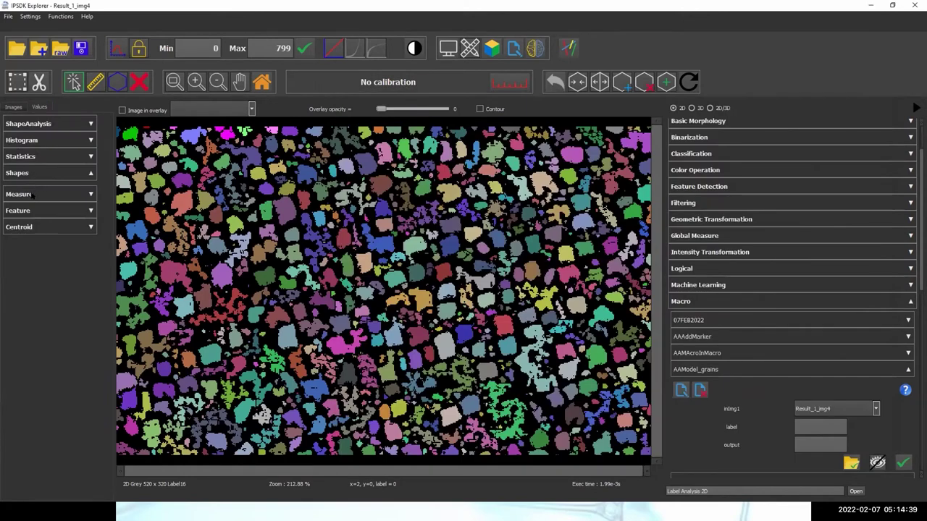
{"action": "left_click", "coordinate": [32, 196]}
{"action": "left_click", "coordinate": [33, 174]}
{"action": "left_click", "coordinate": [34, 155]}
{"action": "left_click", "coordinate": [33, 142]}
{"action": "left_click", "coordinate": [40, 125]}
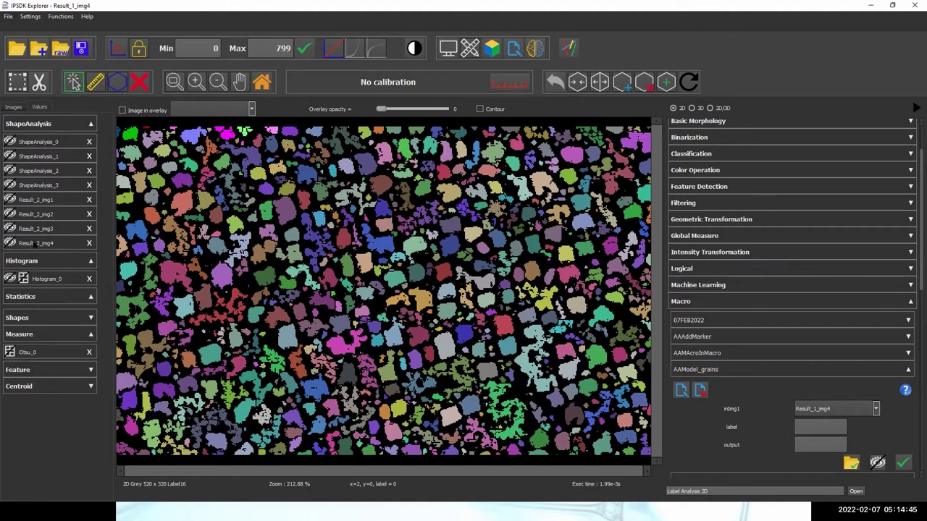
{"action": "left_click_drag", "start_coordinate": [35, 238], "coordinate": [34, 201]}
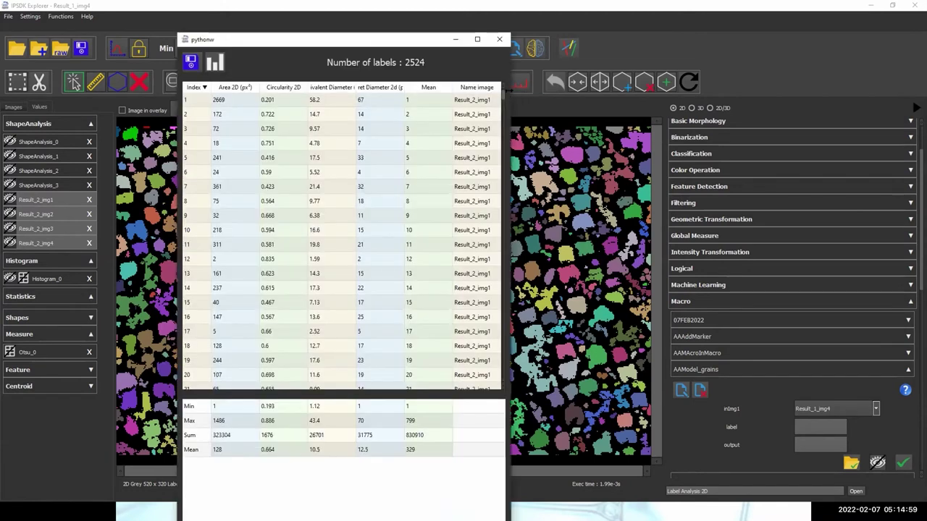
Step: Widen the merged measurements table and examine its rows and image names
{"action": "left_click_drag", "start_coordinate": [511, 289], "coordinate": [598, 289]}
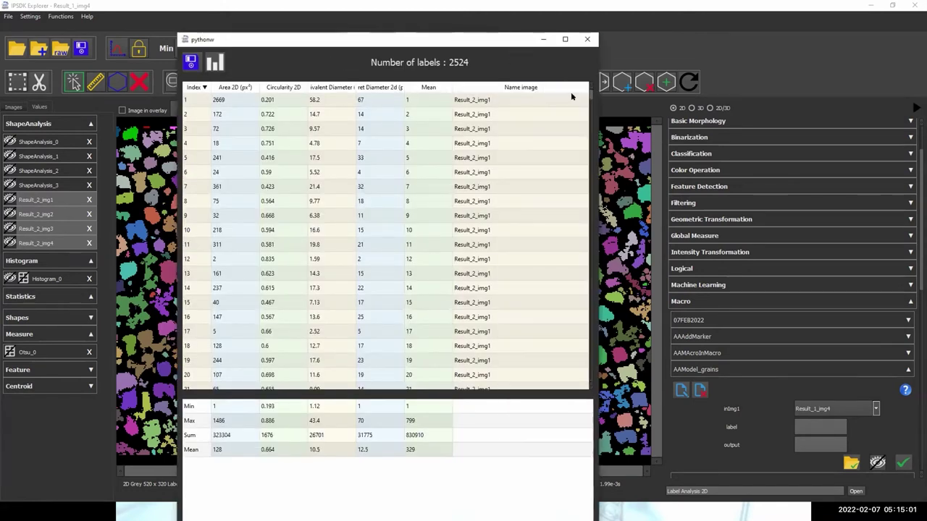
{"action": "scroll", "coordinate": [512, 113], "scroll_direction": "down", "scroll_amount": 20}
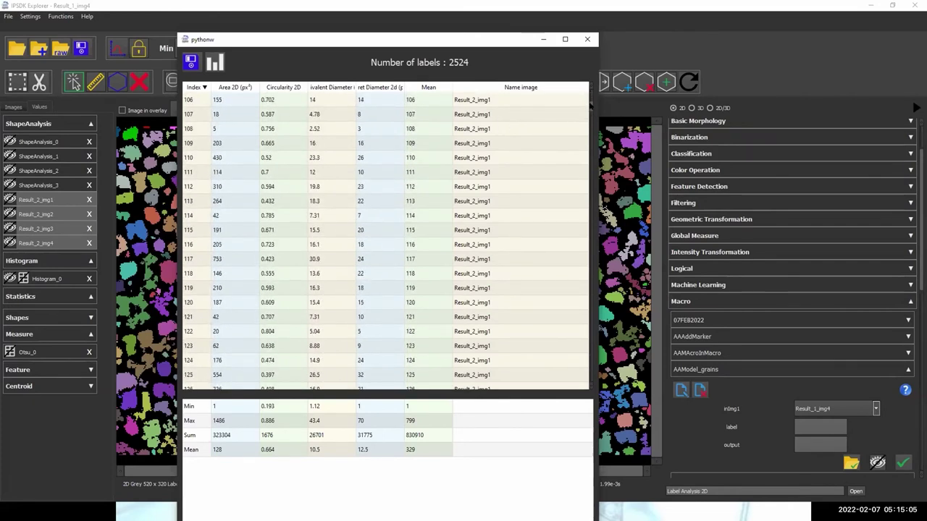
{"action": "left_click_drag", "start_coordinate": [590, 105], "coordinate": [479, 68]}
{"action": "scroll", "coordinate": [451, 107], "scroll_direction": "up", "scroll_amount": 4}
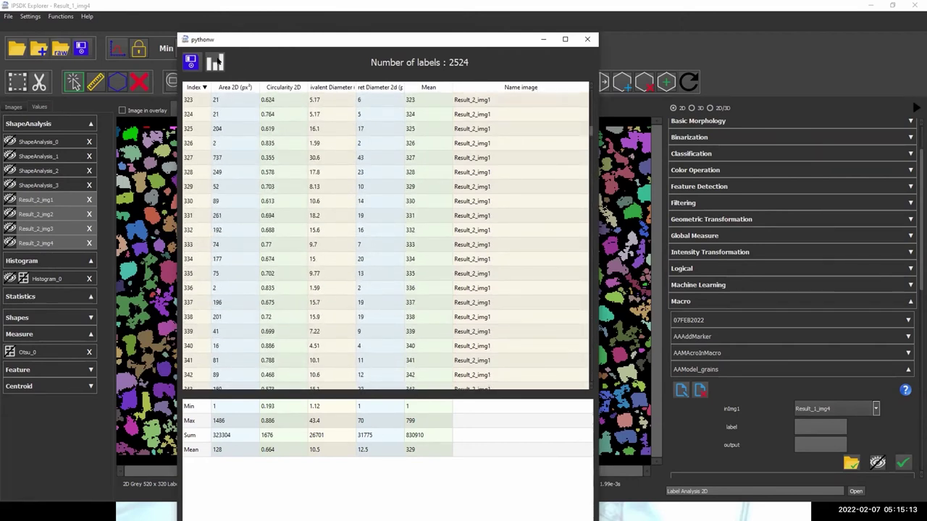
Step: Plot a histogram of the Area 2D column, limit its upper bound to about 1200, and close the histogram and table
{"action": "left_click", "coordinate": [241, 102]}
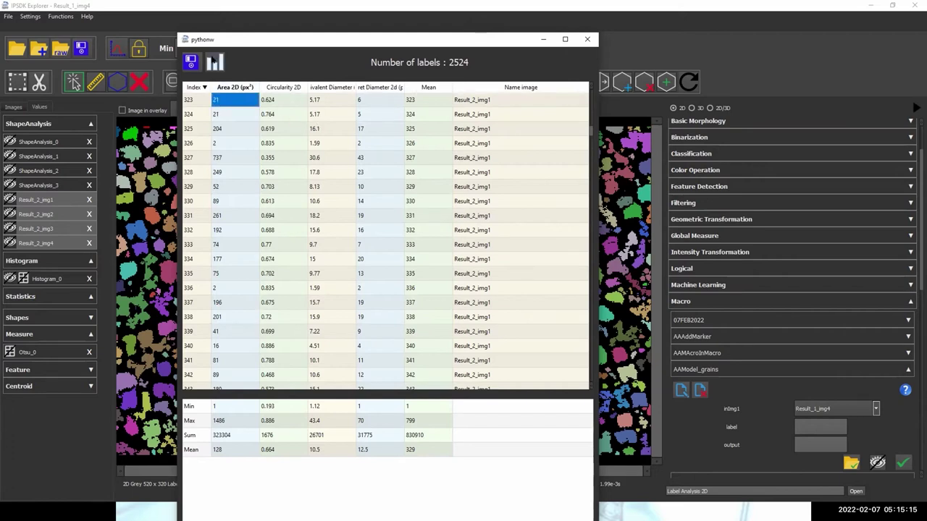
{"action": "left_click", "coordinate": [213, 62]}
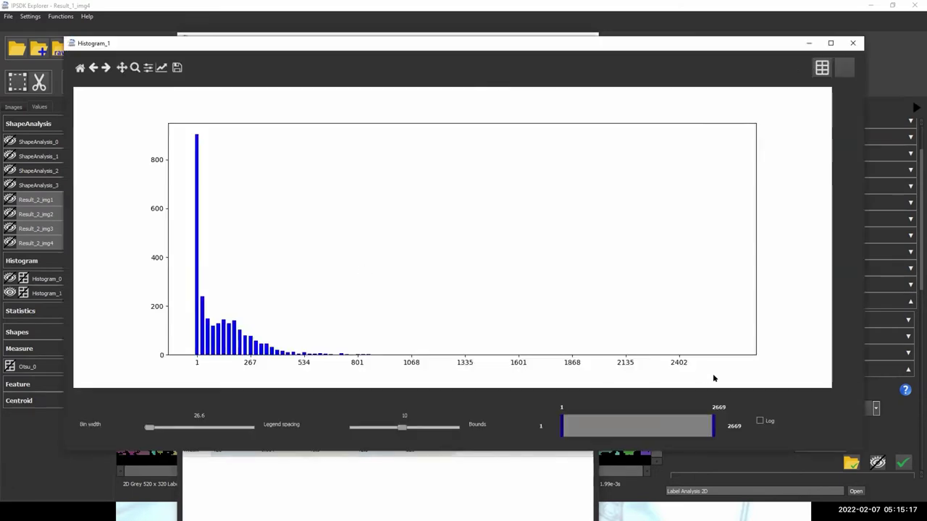
{"action": "left_click_drag", "start_coordinate": [709, 420], "coordinate": [630, 424]}
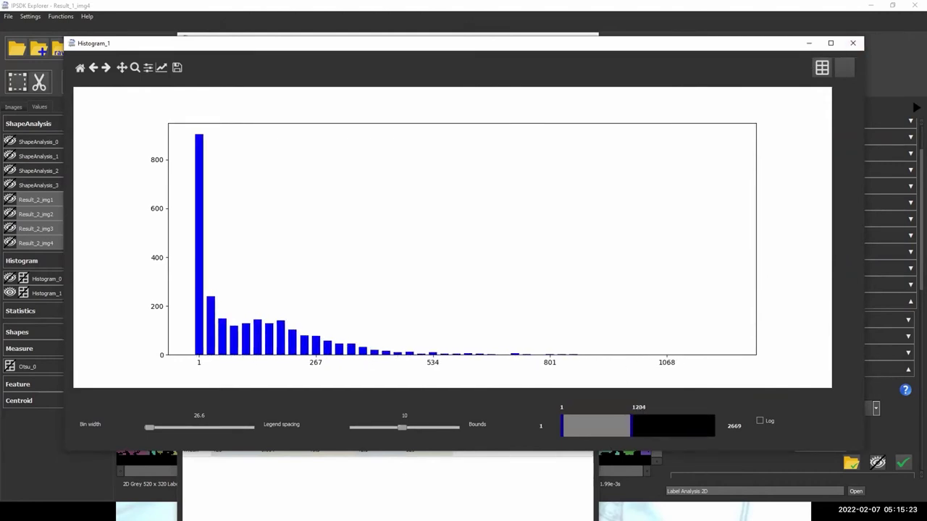
{"action": "left_click", "coordinate": [853, 45]}
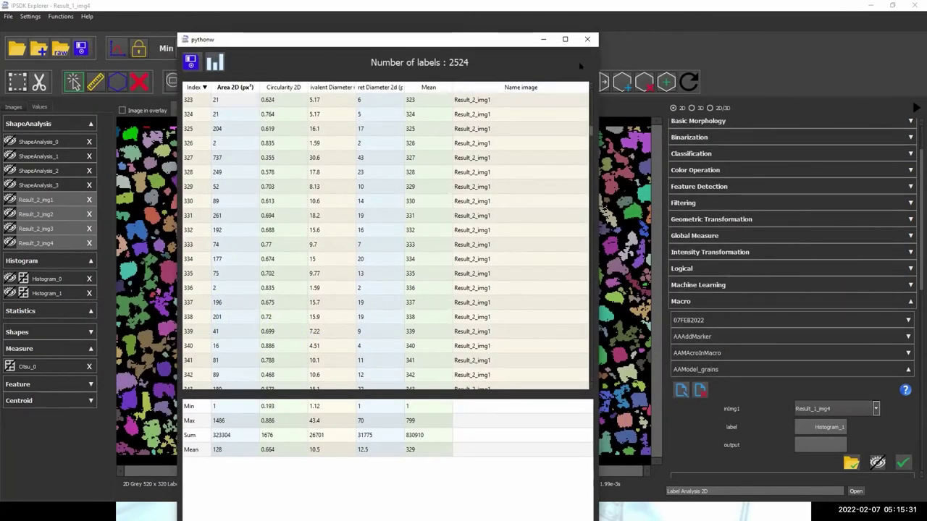
{"action": "left_click", "coordinate": [587, 39]}
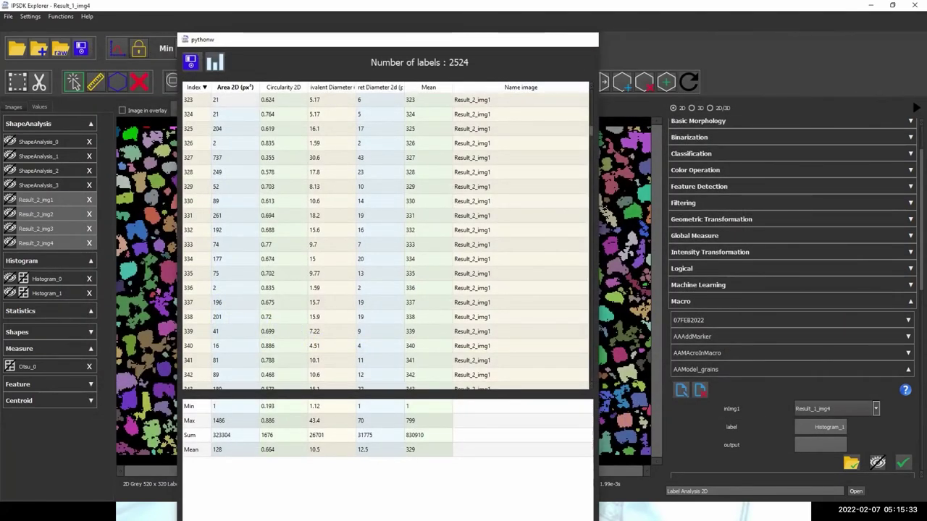
Step: Remove img1 and all four Result_1 label images from the image list
{"action": "left_click", "coordinate": [13, 106]}
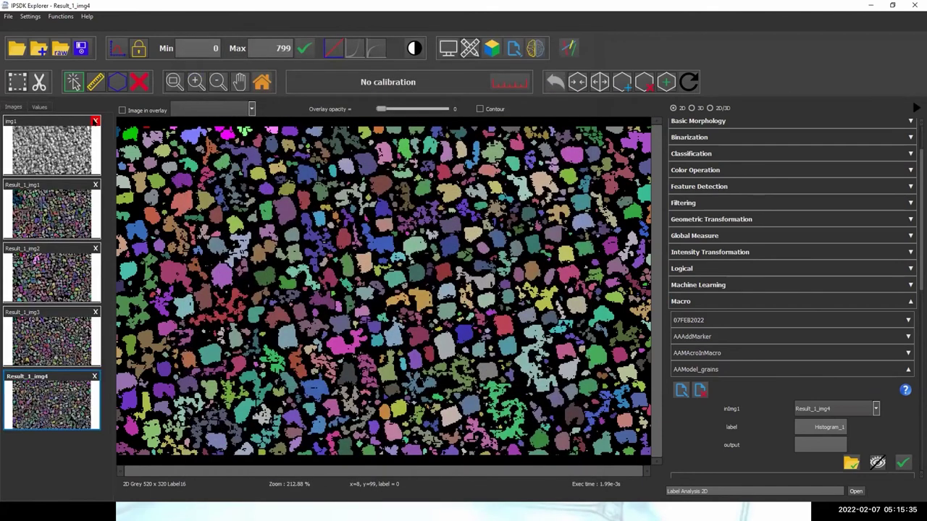
{"action": "left_click", "coordinate": [95, 121]}
{"action": "left_click", "coordinate": [94, 121]}
{"action": "left_click", "coordinate": [95, 121]}
{"action": "left_click", "coordinate": [95, 121]}
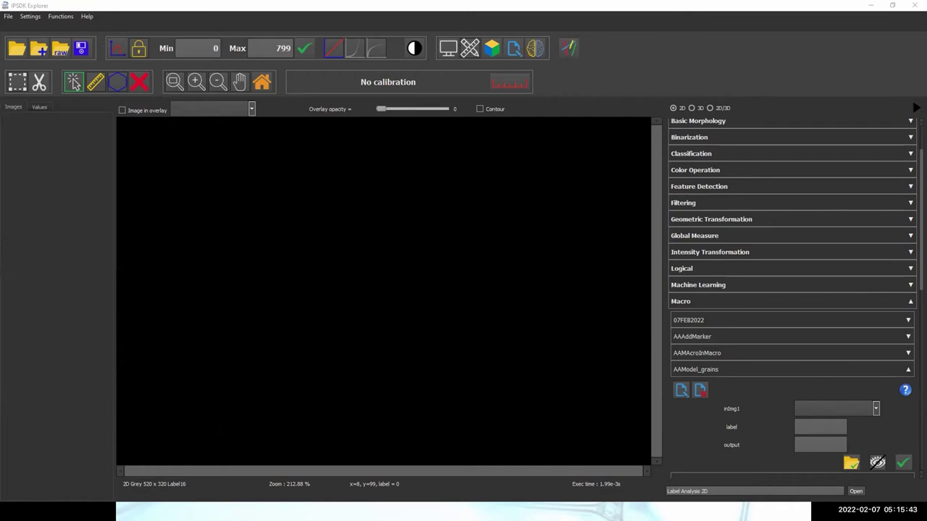
Step: Load the RidgeLine image and collapse the AAModel_grains macro settings
{"action": "left_click_drag", "start_coordinate": [723, 352], "coordinate": [456, 301]}
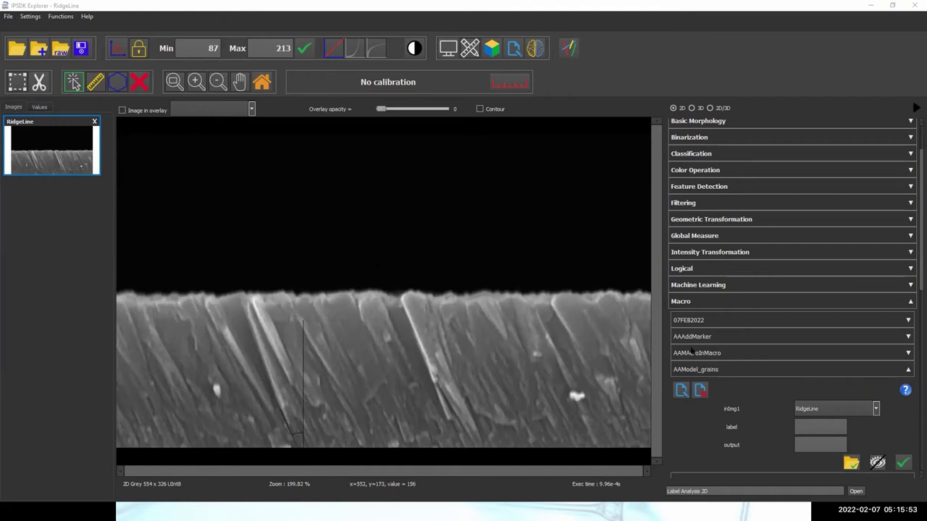
{"action": "scroll", "coordinate": [738, 420], "scroll_direction": "down", "scroll_amount": 4}
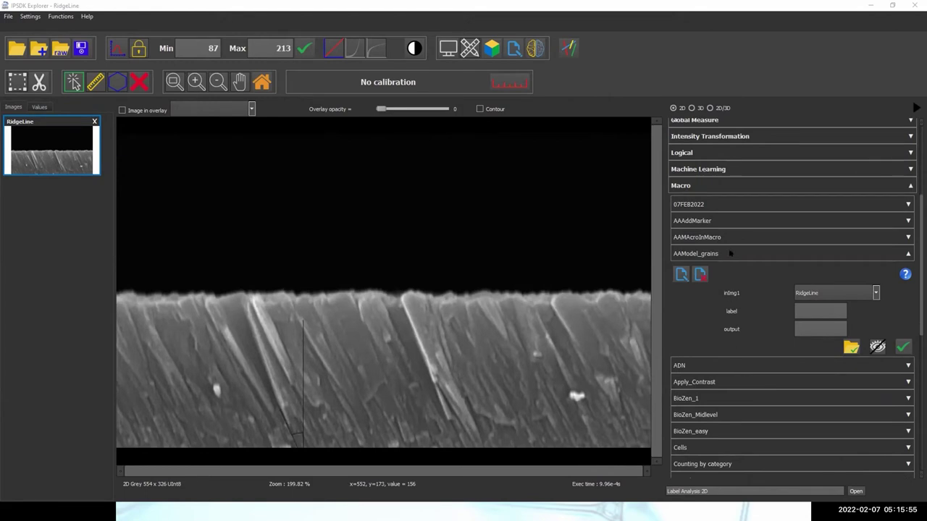
{"action": "left_click", "coordinate": [729, 253]}
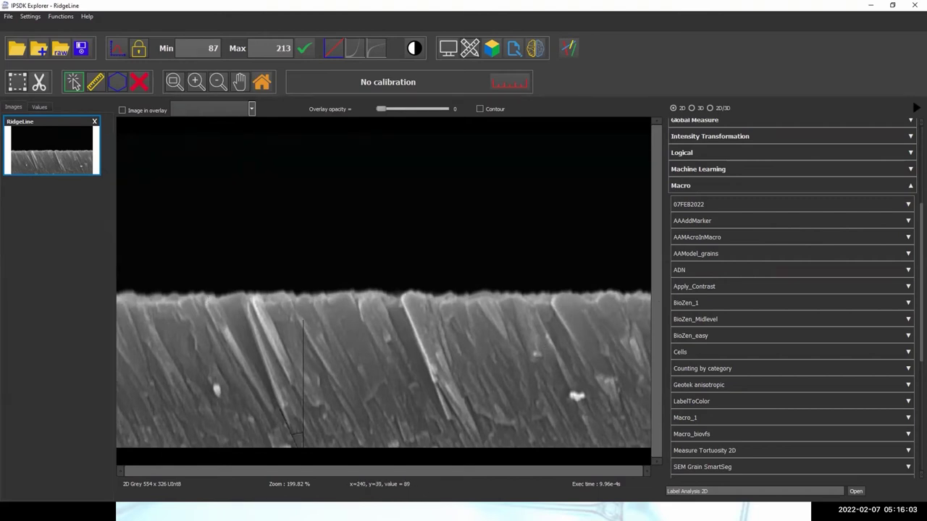
Step: Run a normalized Sobel Gradient 2D on the RidgeLine image and remove the resulting X gradient image
{"action": "left_click", "coordinate": [739, 491]}
{"action": "type", "text": "gradient"}
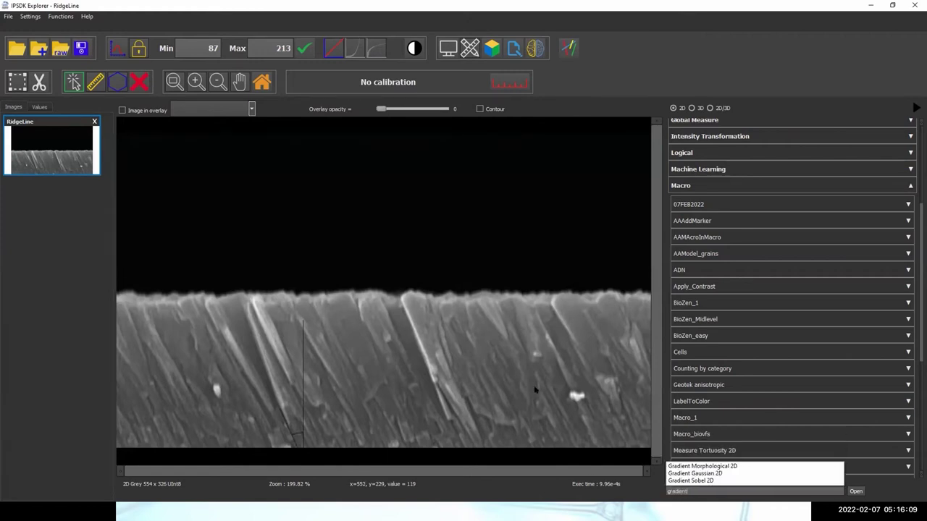
{"action": "left_click", "coordinate": [697, 481]}
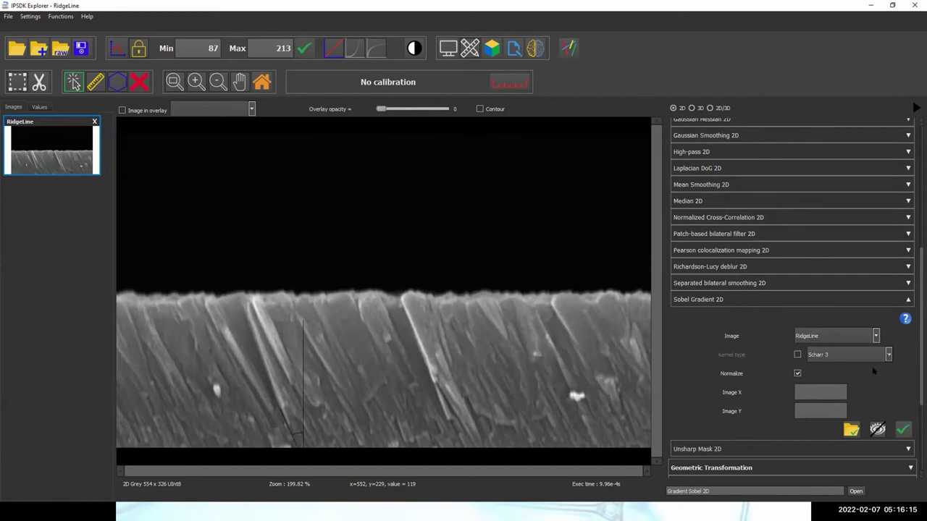
{"action": "left_click", "coordinate": [904, 429]}
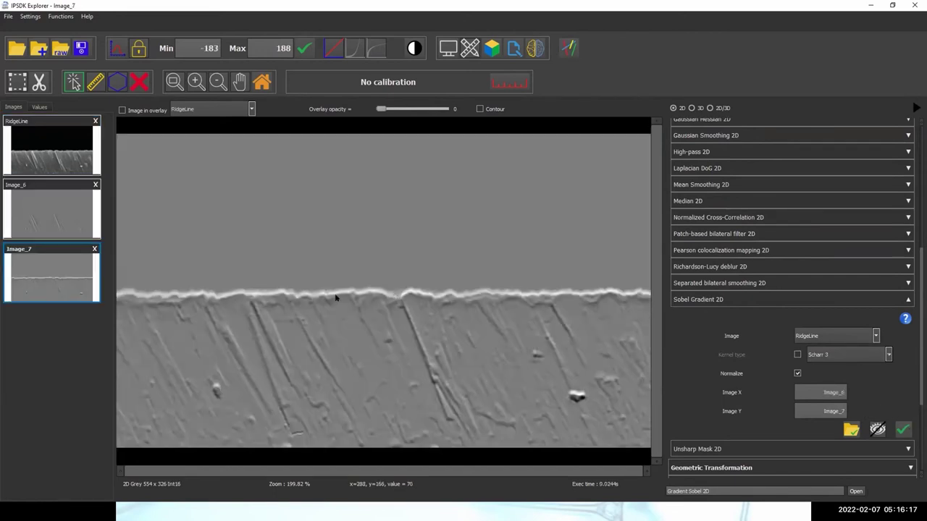
{"action": "left_click", "coordinate": [95, 185]}
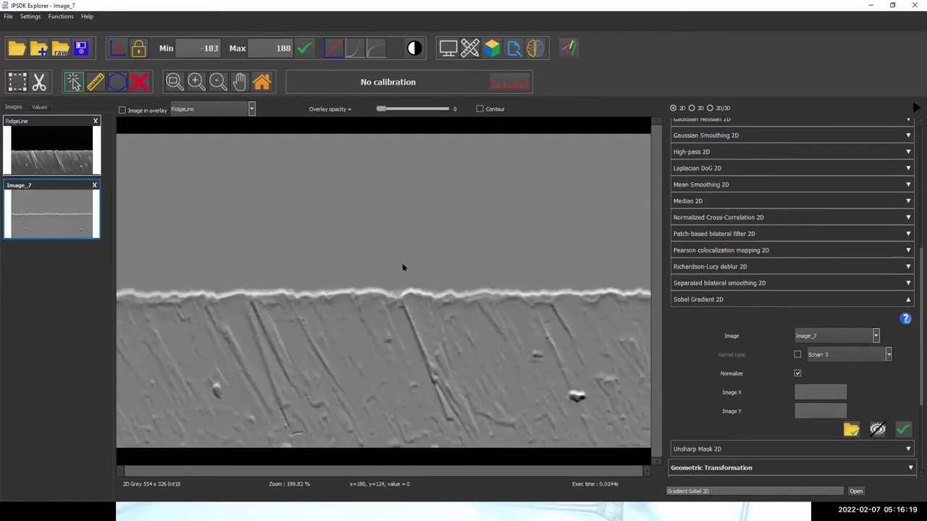
Step: Compute the absolute value of the Y gradient image
{"action": "triple_click", "coordinate": [731, 491]}
{"action": "type", "text": "abs"}
{"action": "left_click", "coordinate": [685, 480]}
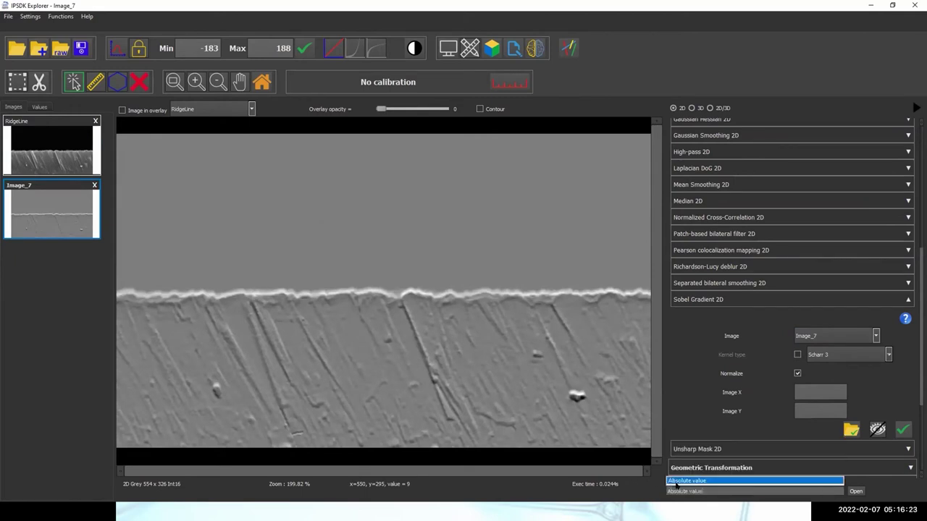
{"action": "left_click", "coordinate": [850, 254]}
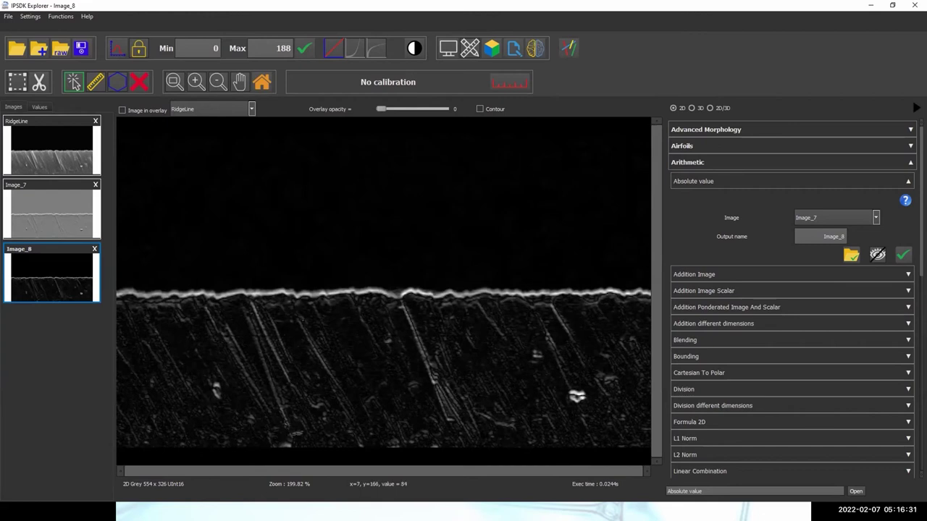
Step: Run Ridge Line 2D on the absolute gradient image with propagation axis X, Direct direction and Light intensity
{"action": "type", "text": "ridge"}
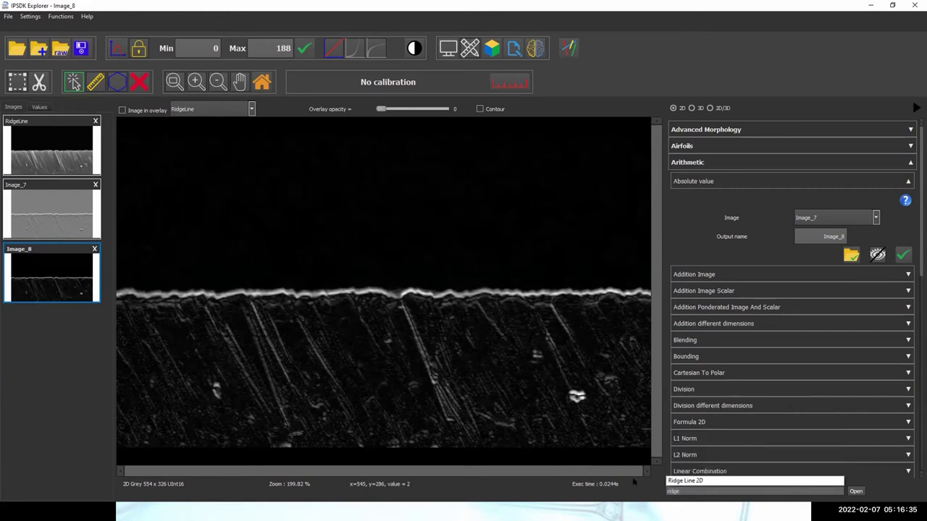
{"action": "left_click", "coordinate": [692, 481]}
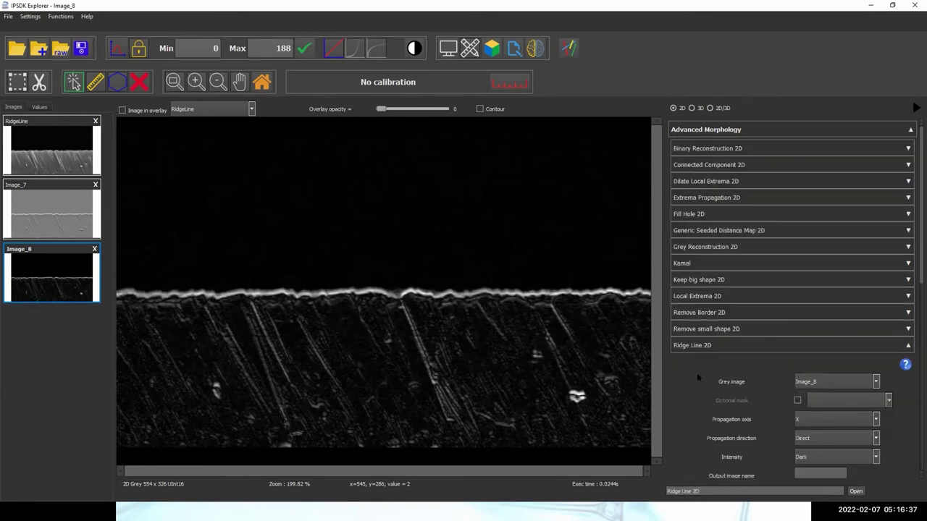
{"action": "scroll", "coordinate": [697, 373], "scroll_direction": "down", "scroll_amount": 2}
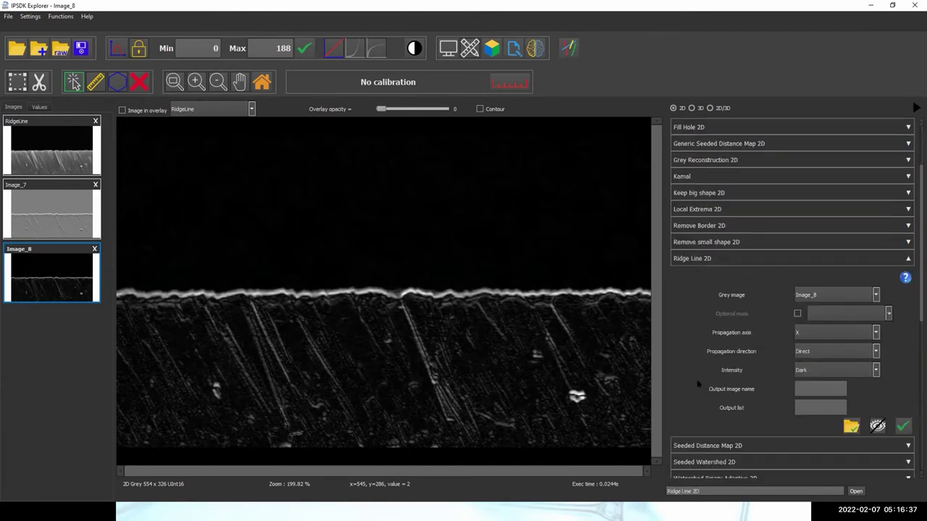
{"action": "left_click", "coordinate": [826, 369]}
{"action": "left_click", "coordinate": [829, 383]}
{"action": "left_click", "coordinate": [860, 350]}
{"action": "left_click", "coordinate": [859, 351]}
{"action": "left_click", "coordinate": [858, 332]}
{"action": "left_click", "coordinate": [859, 332]}
{"action": "left_click", "coordinate": [903, 425]}
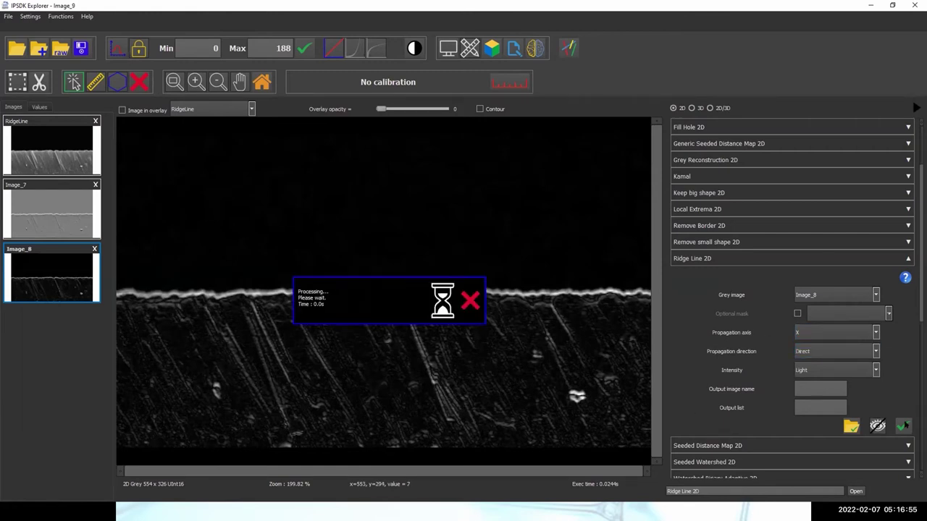
Step: Overlay the extracted ridge line on the RidgeLine image with the overlay opacity set to 1
{"action": "left_click", "coordinate": [63, 161]}
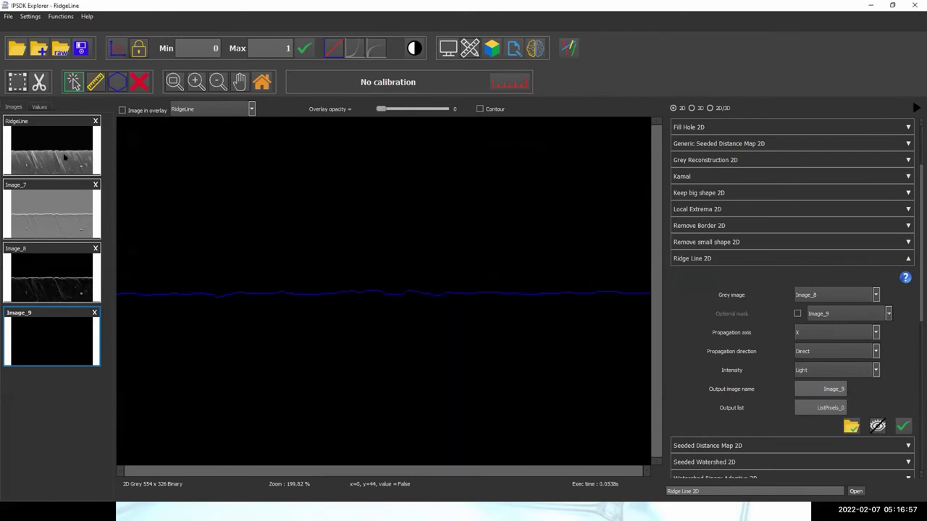
{"action": "left_click", "coordinate": [122, 110]}
{"action": "left_click", "coordinate": [212, 109]}
{"action": "left_click", "coordinate": [195, 131]}
{"action": "left_click_drag", "start_coordinate": [381, 109], "coordinate": [444, 109]}
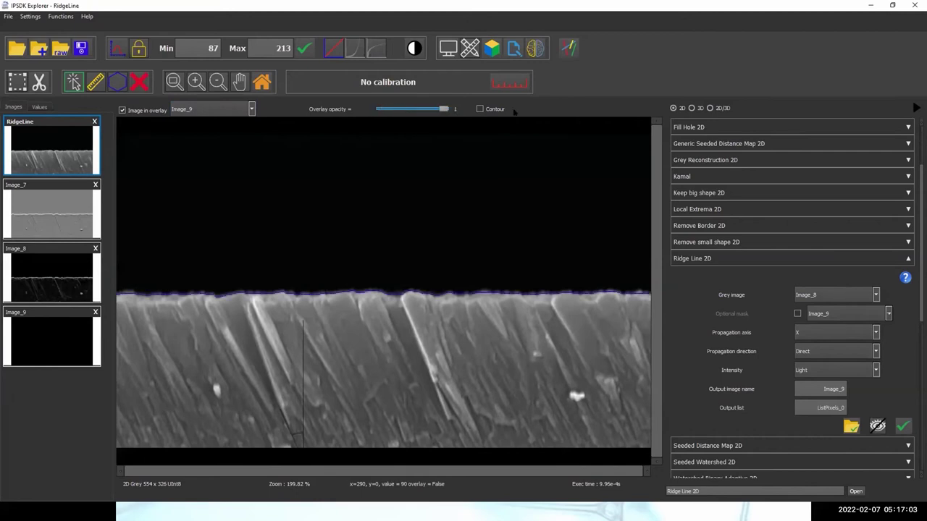
Step: Examine the X and Y coordinates in the ridge line's pixel list and close the list
{"action": "key", "text": "alt+Tab"}
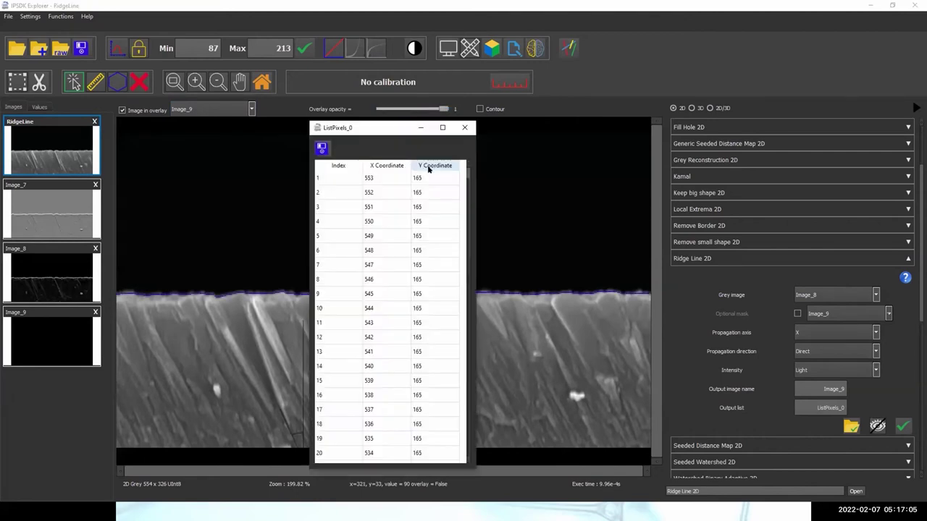
{"action": "left_click_drag", "start_coordinate": [377, 127], "coordinate": [402, 27]}
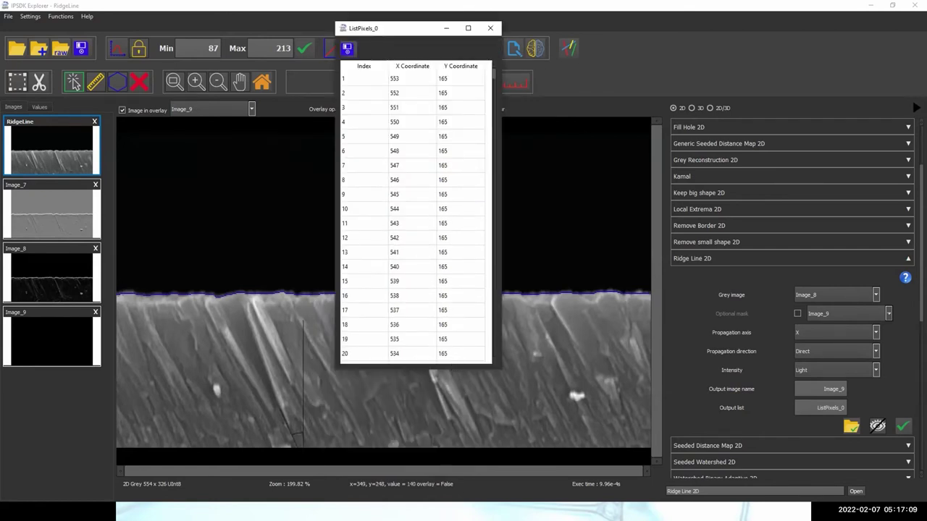
{"action": "left_click_drag", "start_coordinate": [414, 33], "coordinate": [354, 40]}
{"action": "left_click", "coordinate": [430, 35]}
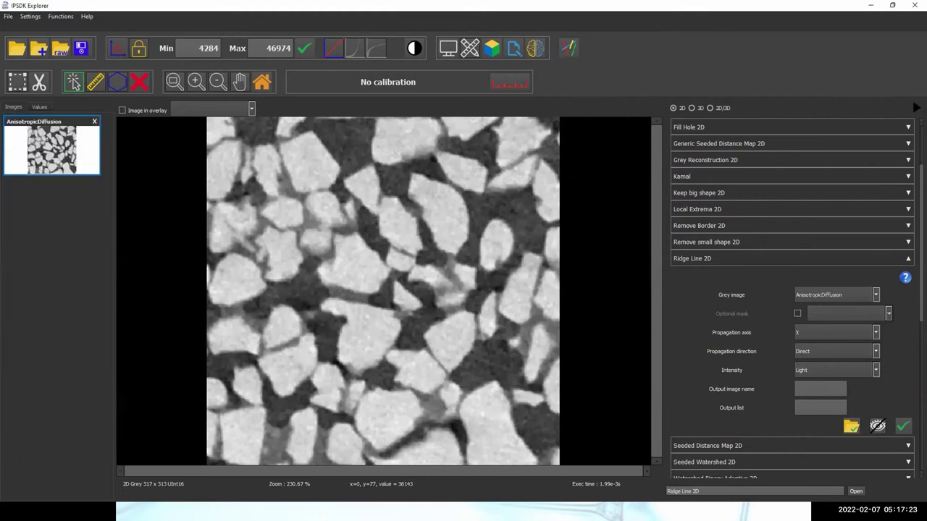
Step: Run Otsu Threshold binarization on the AnisotropicDiffusion image to segment the dark regions between the grains
{"action": "left_click", "coordinate": [714, 491]}
{"action": "type", "text": "otsu"}
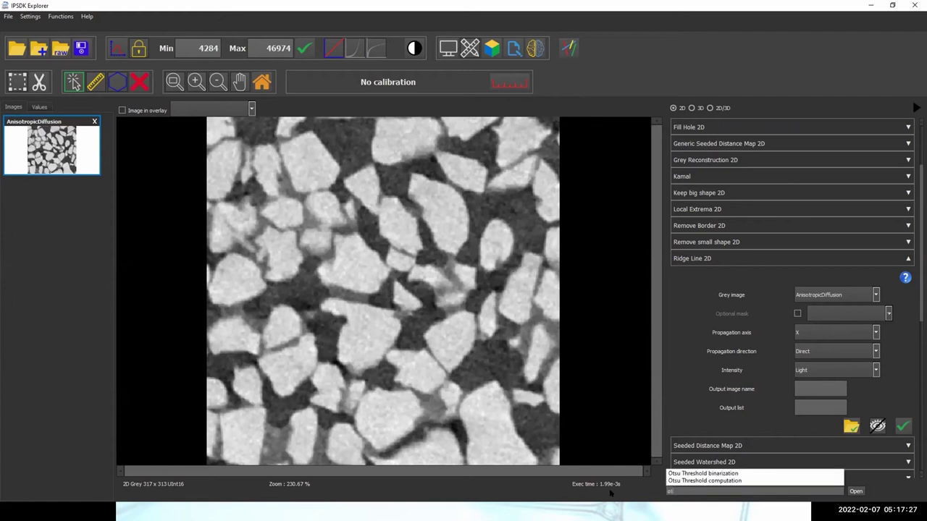
{"action": "left_click", "coordinate": [719, 480]}
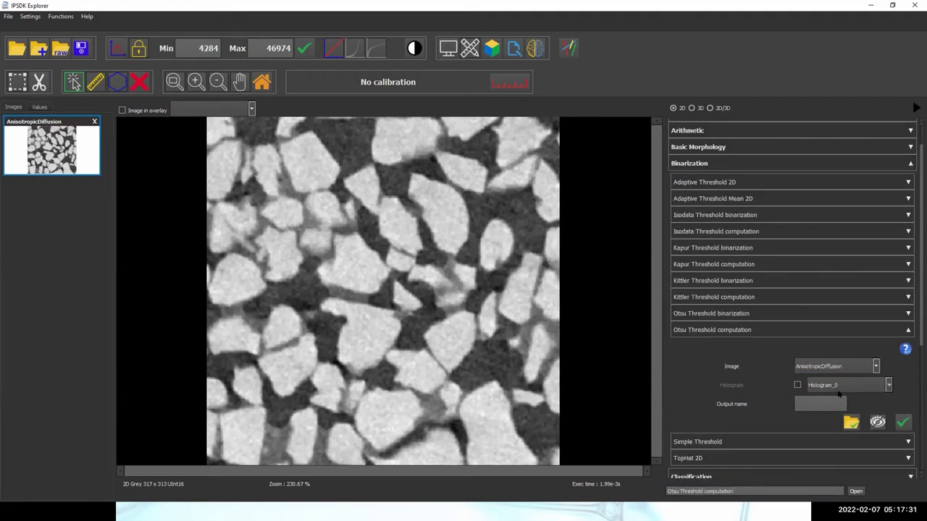
{"action": "left_click", "coordinate": [722, 314]}
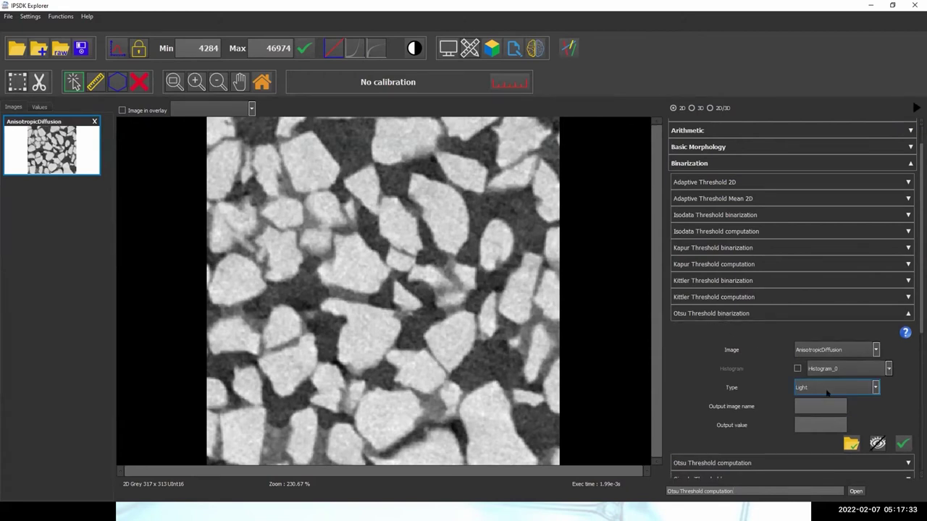
{"action": "left_click", "coordinate": [828, 389]}
{"action": "left_click", "coordinate": [817, 403]}
{"action": "left_click", "coordinate": [900, 444]}
{"action": "left_click", "coordinate": [433, 129]}
Step: Run Measure Tortuosity 2D on the binary image in direction X and close the resulting tortuosity table
{"action": "left_click", "coordinate": [676, 490]}
{"action": "type", "text": "tortuosity Measure 2D"}
{"action": "left_click", "coordinate": [697, 481]}
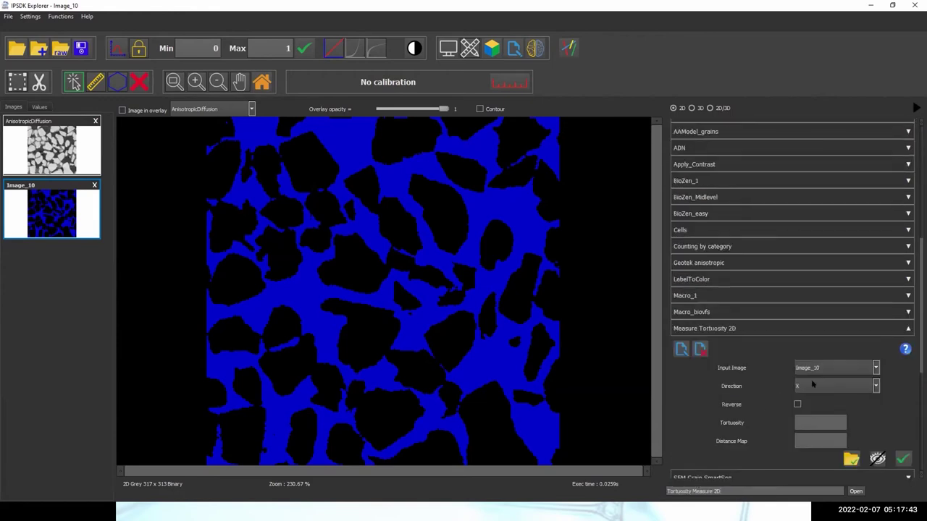
{"action": "left_click", "coordinate": [830, 389]}
{"action": "left_click", "coordinate": [830, 392]}
{"action": "left_click", "coordinate": [903, 459]}
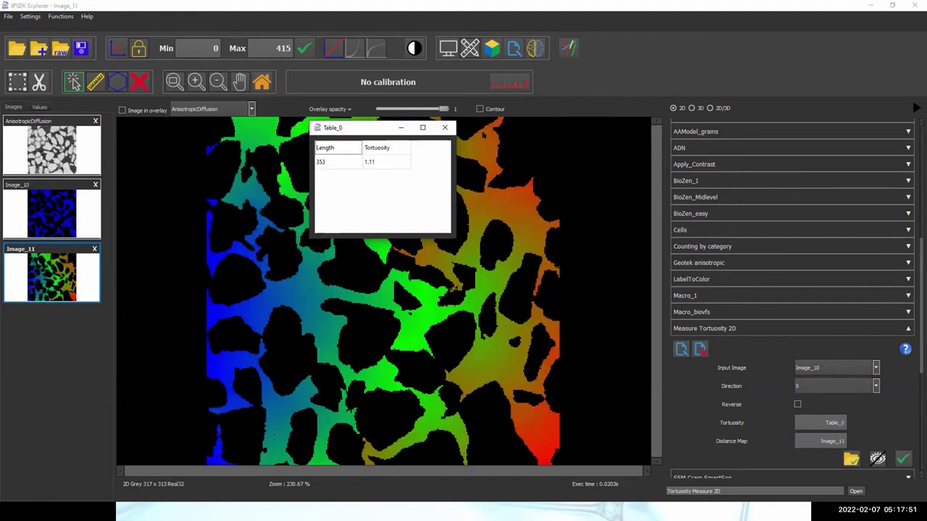
{"action": "left_click_drag", "start_coordinate": [368, 123], "coordinate": [219, 29]}
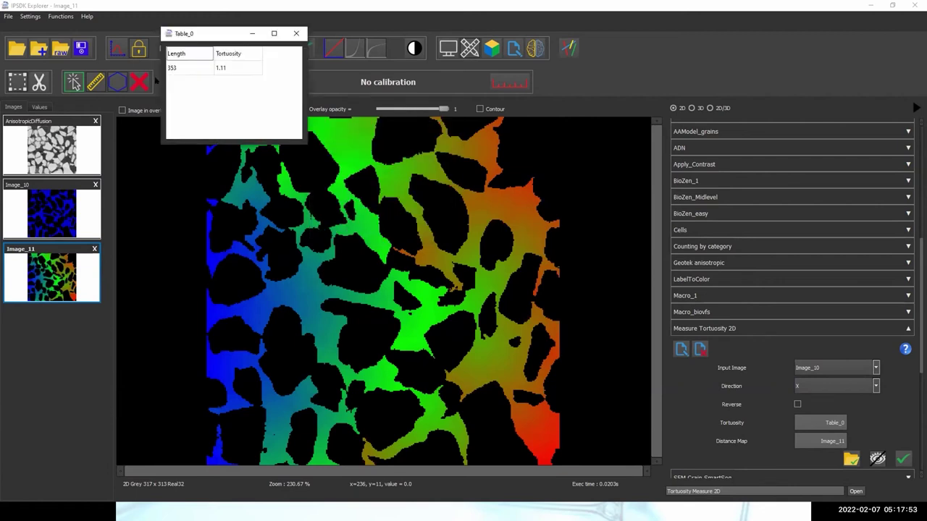
{"action": "left_click", "coordinate": [297, 33]}
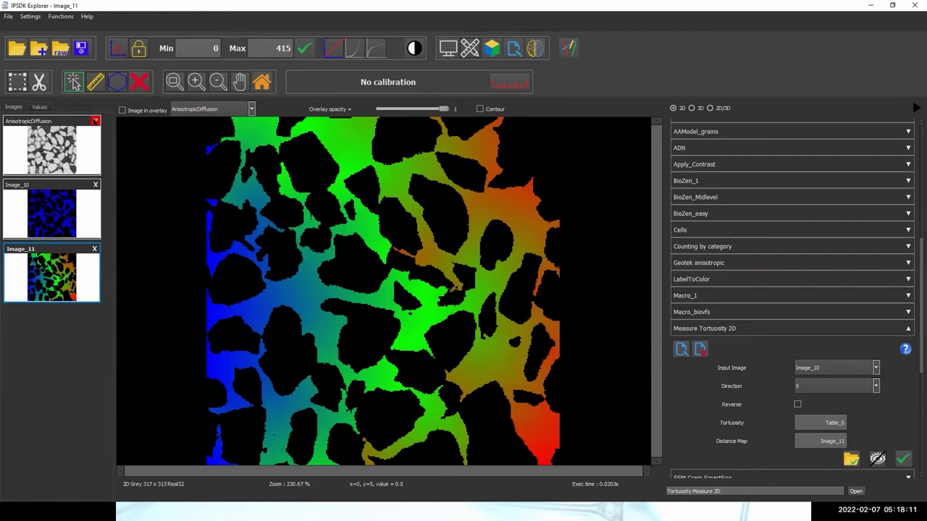
Step: Close all three open images and load the Concrete3D volume, showing slice z = 44
{"action": "left_click", "coordinate": [95, 121]}
{"action": "left_click", "coordinate": [95, 120]}
{"action": "left_click", "coordinate": [95, 121]}
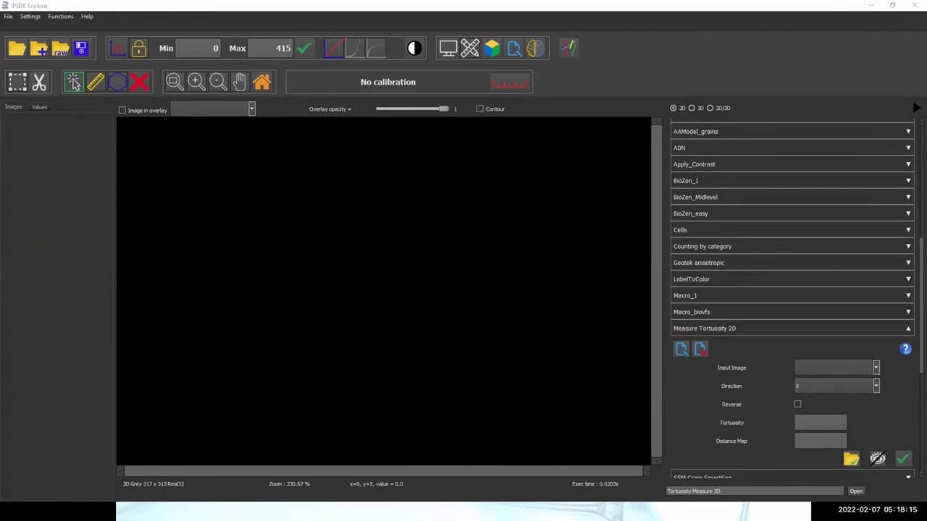
{"action": "left_click_drag", "start_coordinate": [581, 201], "coordinate": [335, 252]}
{"action": "left_click_drag", "start_coordinate": [800, 278], "coordinate": [800, 278]}
{"action": "left_click_drag", "start_coordinate": [318, 239], "coordinate": [318, 239]}
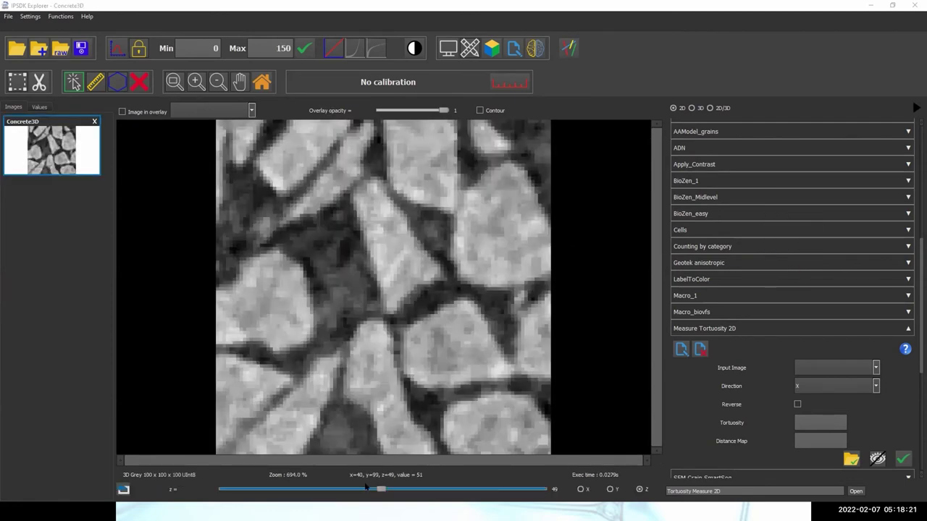
{"action": "mouse_move", "coordinate": [381, 491]}
{"action": "left_mouse_down"}
{"action": "mouse_move", "coordinate": [275, 490]}
{"action": "mouse_move", "coordinate": [538, 490]}
{"action": "mouse_move", "coordinate": [275, 491]}
{"action": "mouse_move", "coordinate": [541, 487]}
{"action": "mouse_move", "coordinate": [364, 488]}
{"action": "left_mouse_up"}
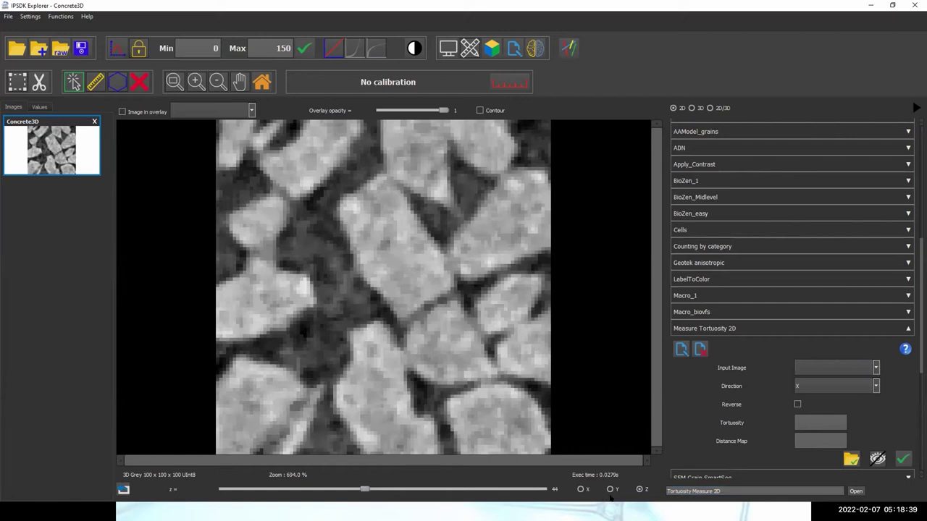
Step: Preview a Simple Threshold range of 0 to 66 on the Concrete3D volume and cancel the threshold selection
{"action": "type", "text": "th"}
{"action": "key", "text": "Down"}
{"action": "key", "text": "Return"}
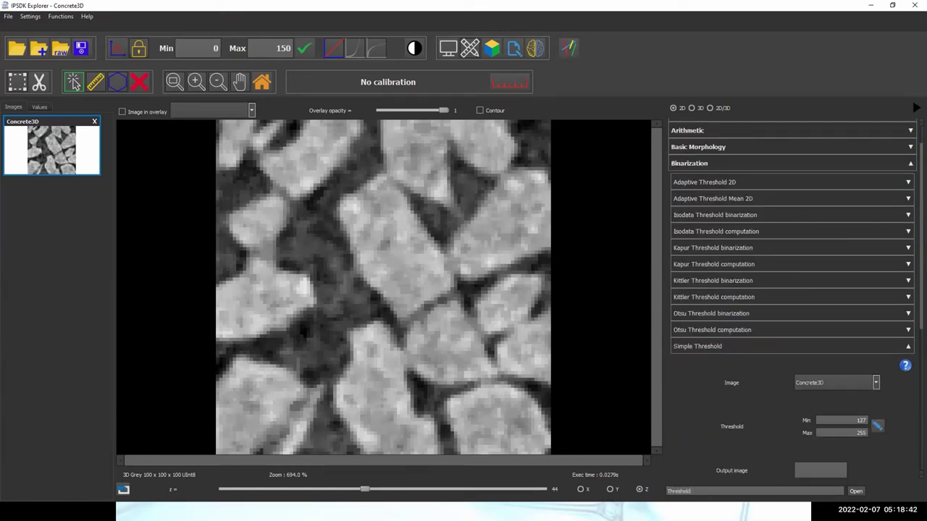
{"action": "left_click", "coordinate": [878, 426]}
{"action": "left_click_drag", "start_coordinate": [490, 485], "coordinate": [157, 485]}
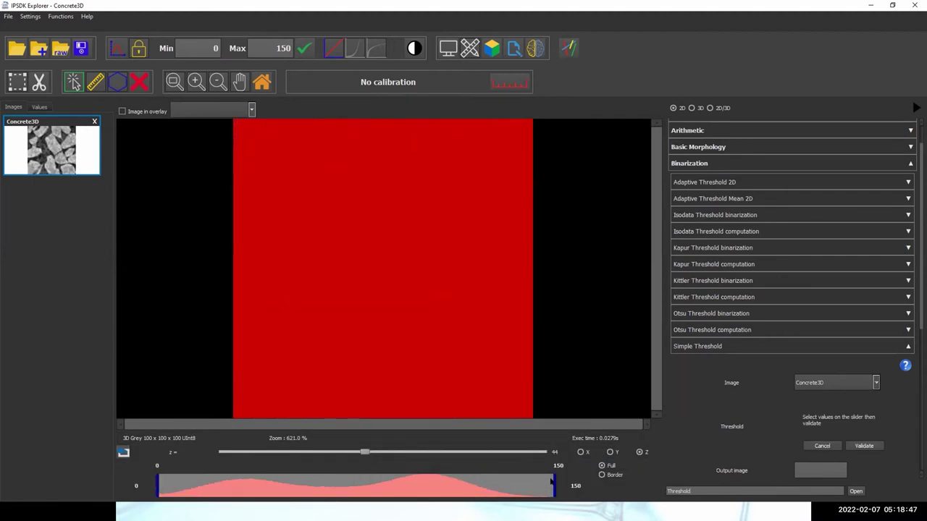
{"action": "left_click_drag", "start_coordinate": [552, 478], "coordinate": [329, 489]}
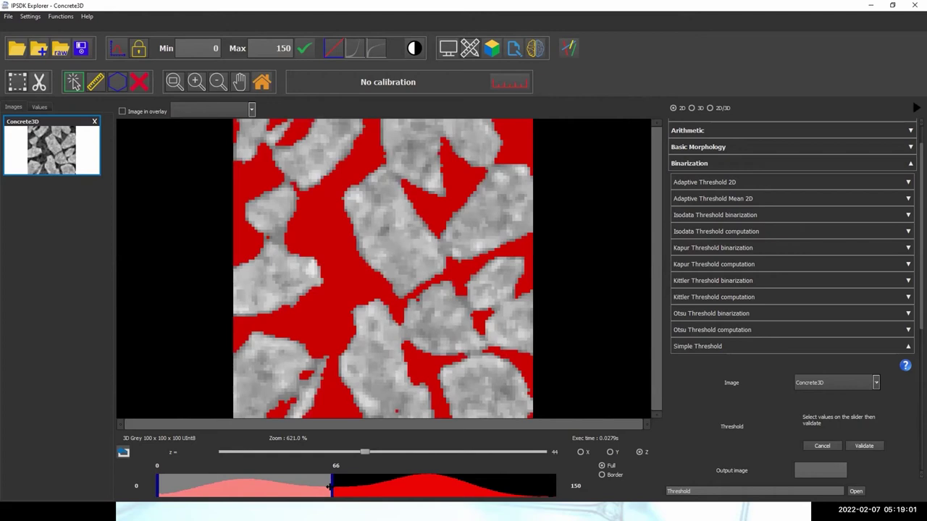
{"action": "scroll", "coordinate": [374, 265], "scroll_direction": "up", "scroll_amount": 3}
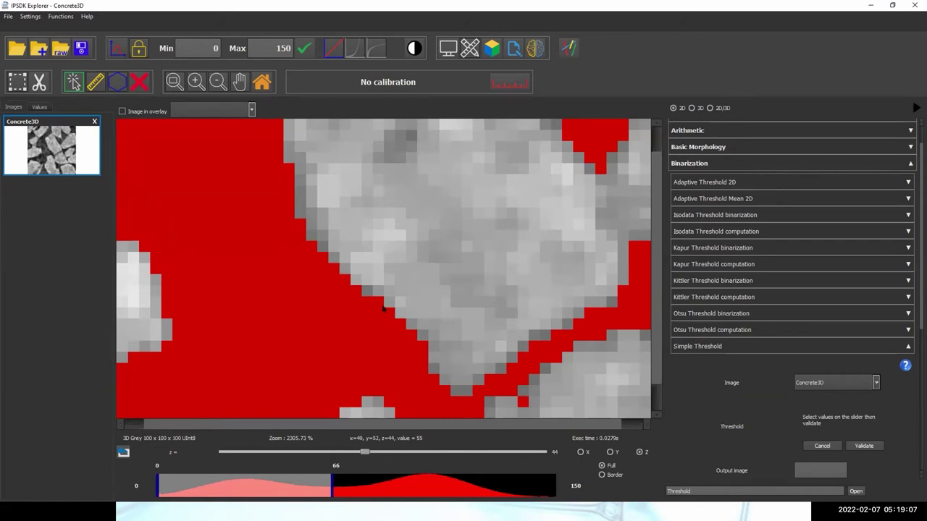
{"action": "scroll", "coordinate": [383, 309], "scroll_direction": "down", "scroll_amount": 3}
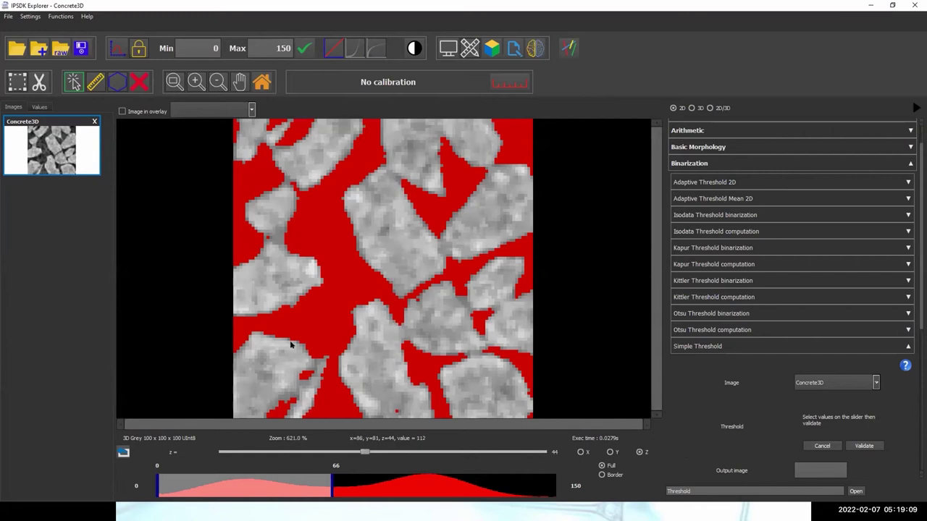
{"action": "left_click", "coordinate": [815, 447]}
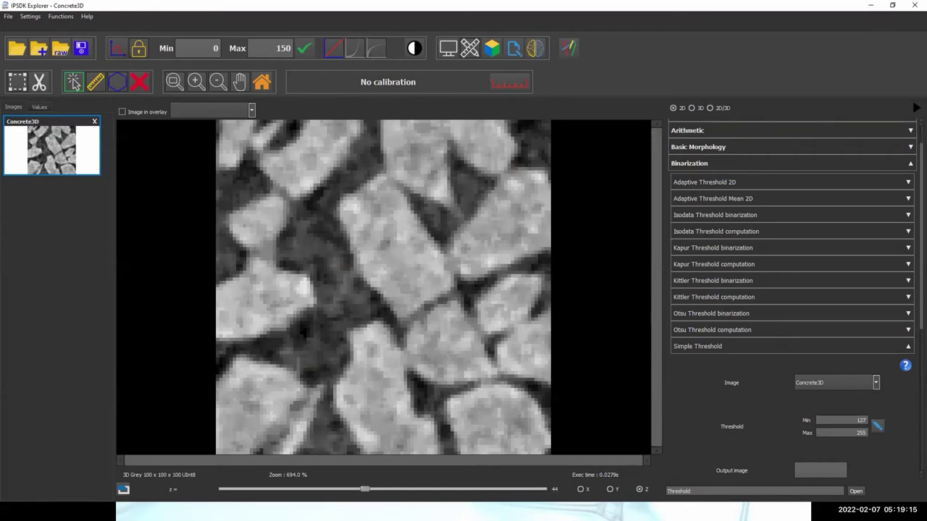
Step: Load the Concrete3D_label image and show its slice z = 32
{"action": "left_click_drag", "start_coordinate": [796, 289], "coordinate": [383, 281]}
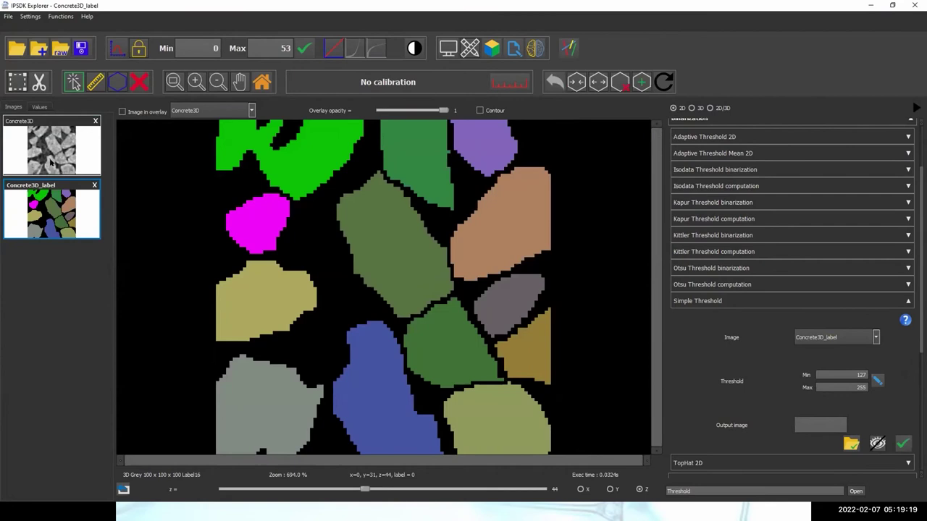
{"action": "left_click_drag", "start_coordinate": [364, 491], "coordinate": [327, 491]}
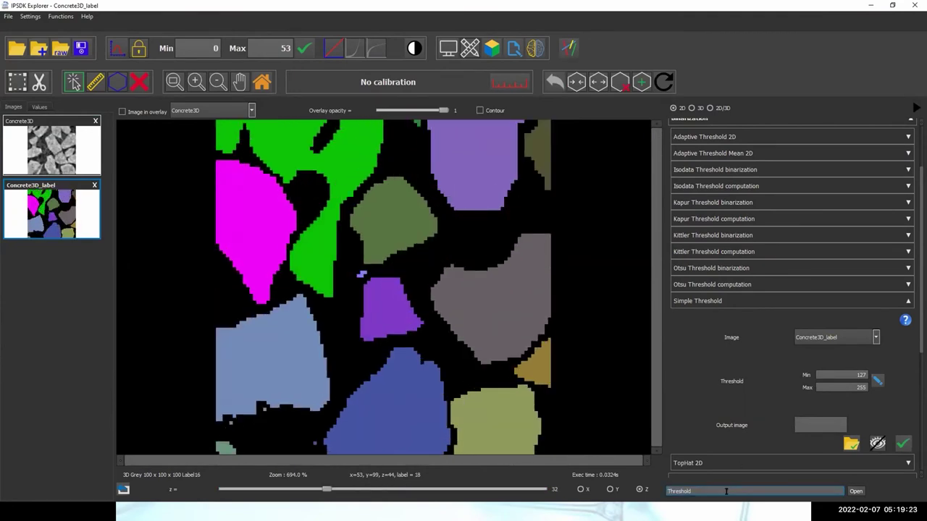
Step: Run Label Shape Extraction 3D on the Concrete3D_label image and rotate the extracted shapes in the 3D view
{"action": "type", "text": "shape"}
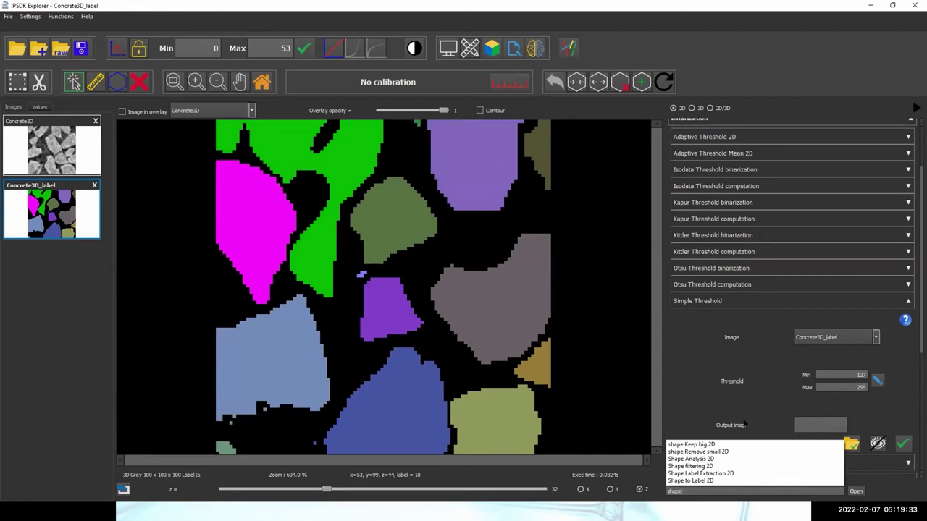
{"action": "left_click", "coordinate": [699, 491]}
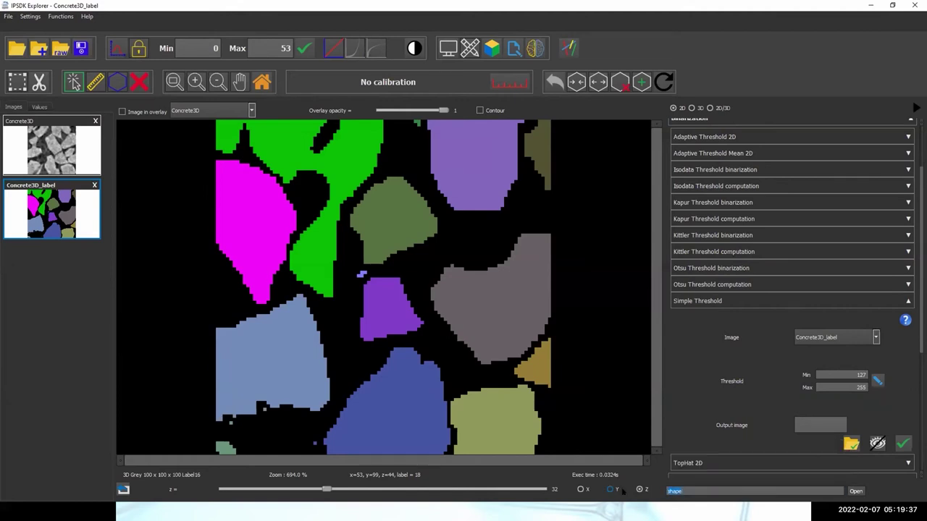
{"action": "type", "text": "extra"}
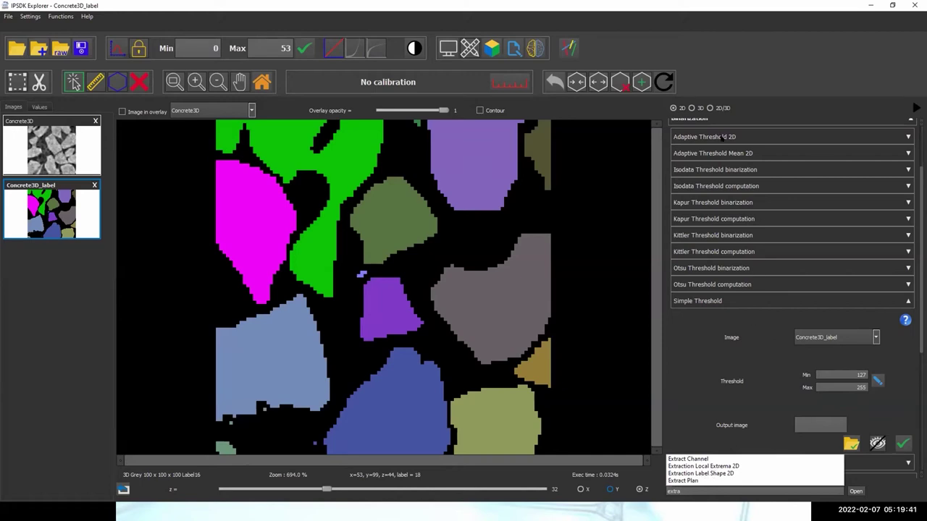
{"action": "left_click", "coordinate": [692, 107]}
{"action": "left_click", "coordinate": [741, 486]}
{"action": "left_click", "coordinate": [727, 474]}
{"action": "left_click", "coordinate": [902, 444]}
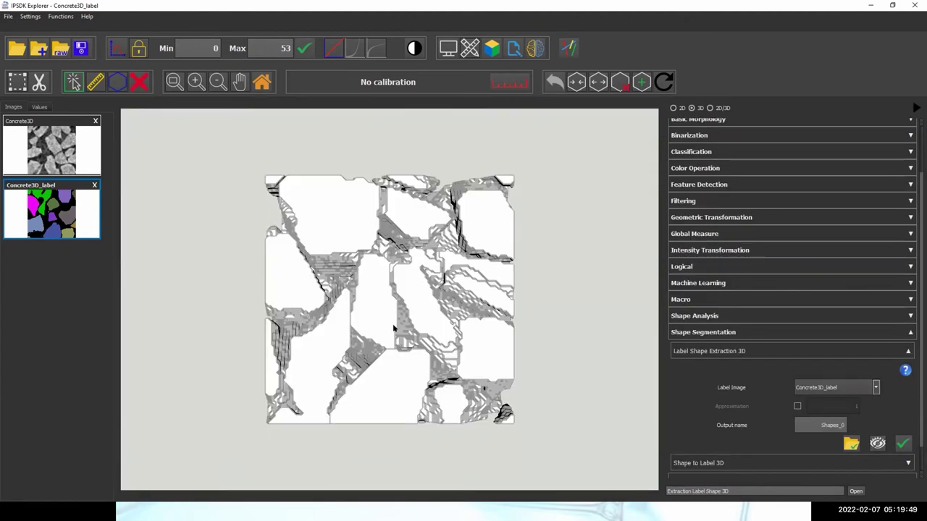
{"action": "left_click_drag", "start_coordinate": [393, 327], "coordinate": [369, 360]}
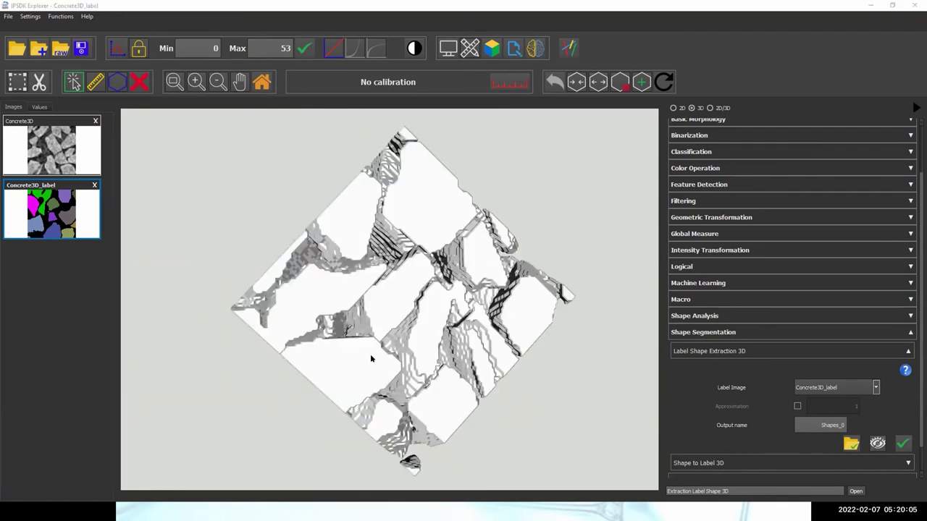
{"action": "key", "text": "alt+Tab"}
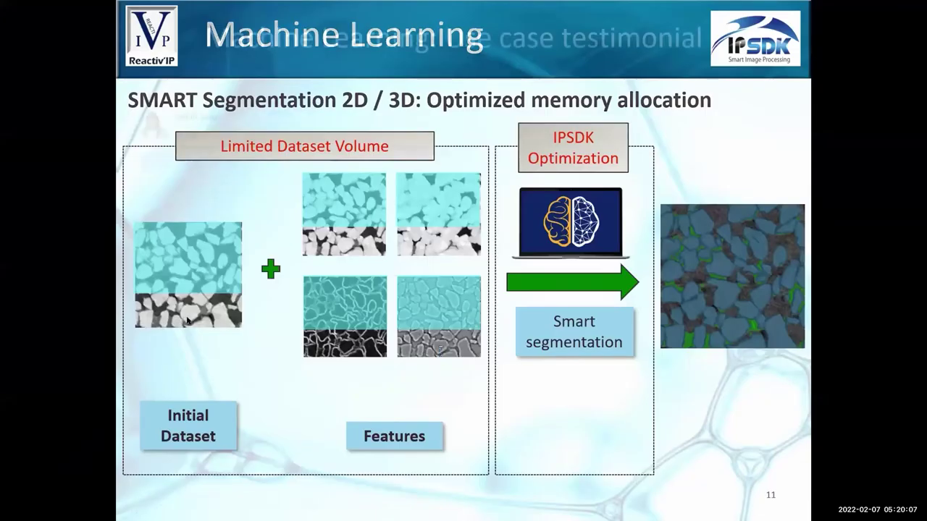
{"action": "left_click", "coordinate": [187, 321]}
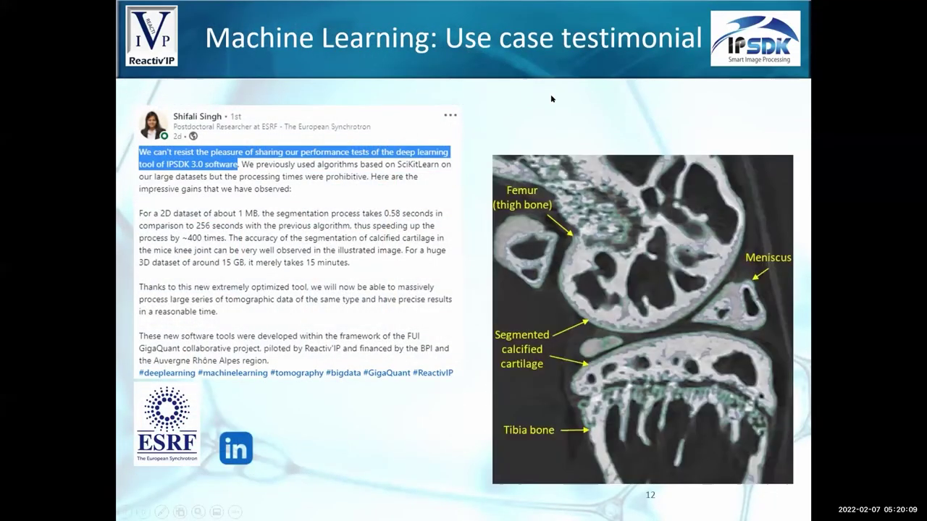
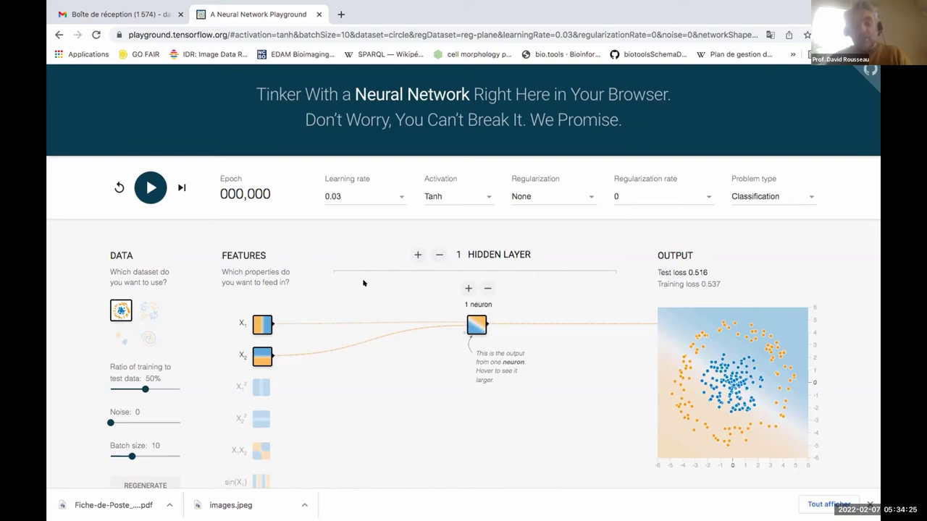
Step: In the TensorFlow Neural Network Playground, train the one-neuron network on the circle dataset and again on the Gaussian dataset, pausing the training
{"action": "left_click", "coordinate": [149, 186]}
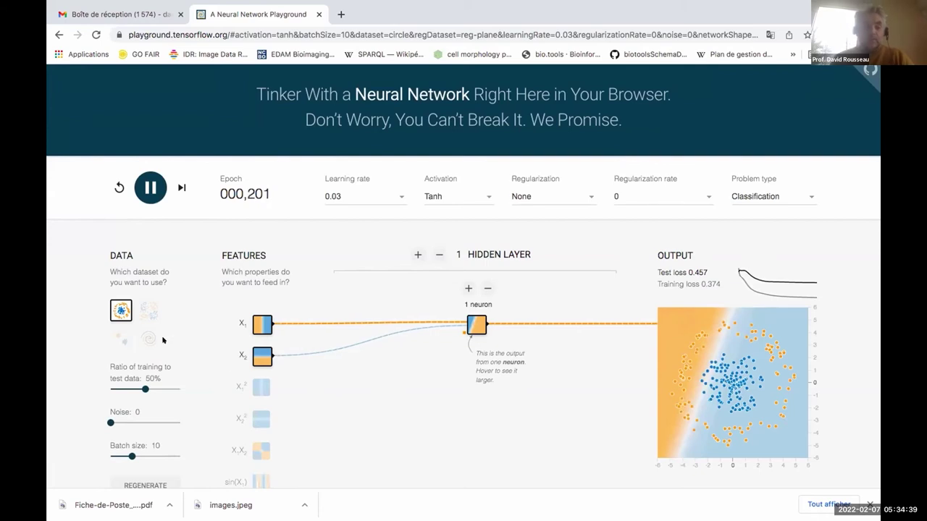
{"action": "left_click", "coordinate": [121, 336]}
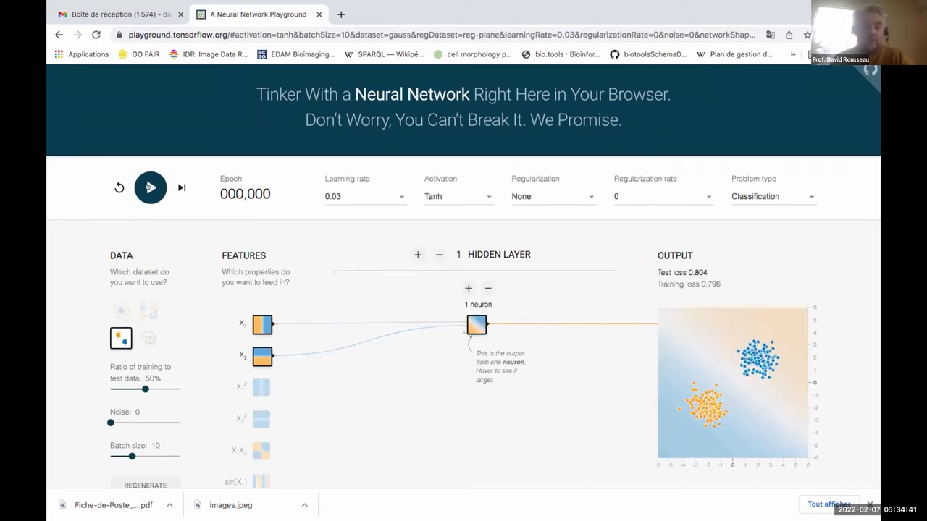
{"action": "left_click", "coordinate": [151, 187]}
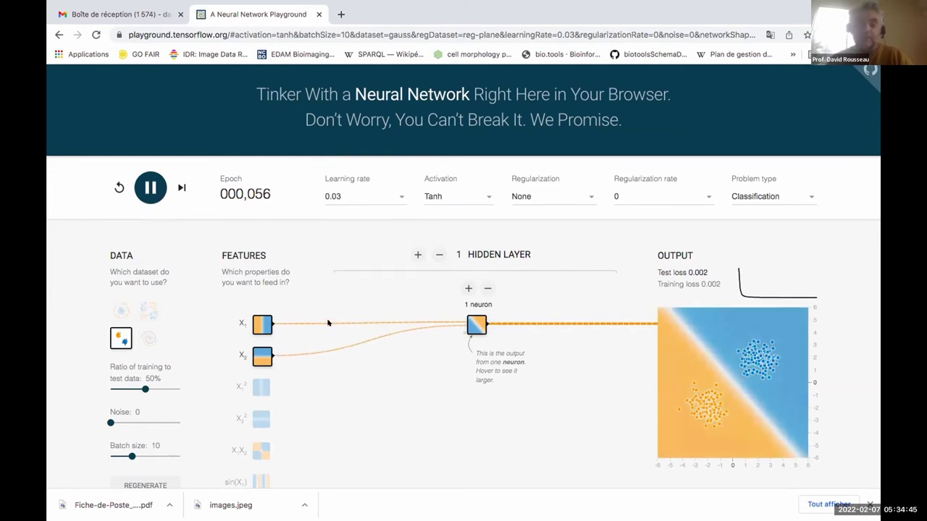
{"action": "mouse_move", "coordinate": [328, 322]}
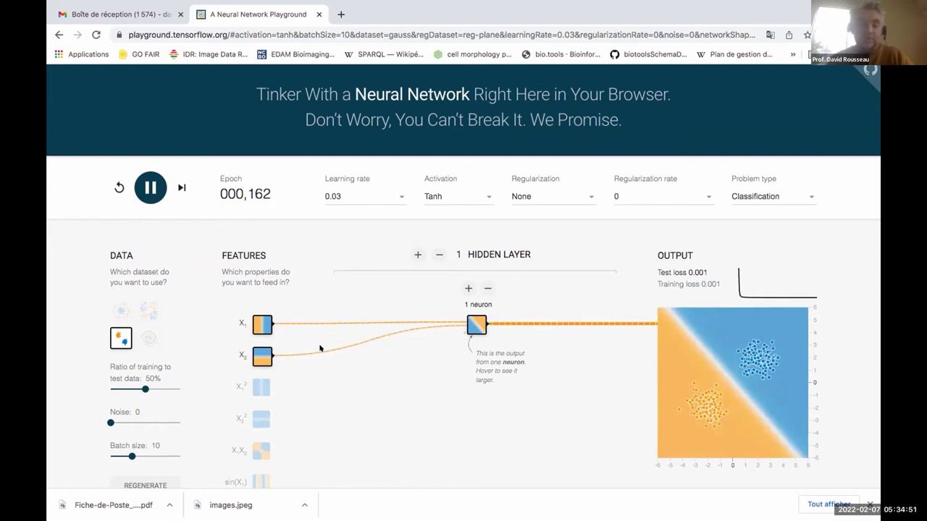
{"action": "mouse_move", "coordinate": [320, 351]}
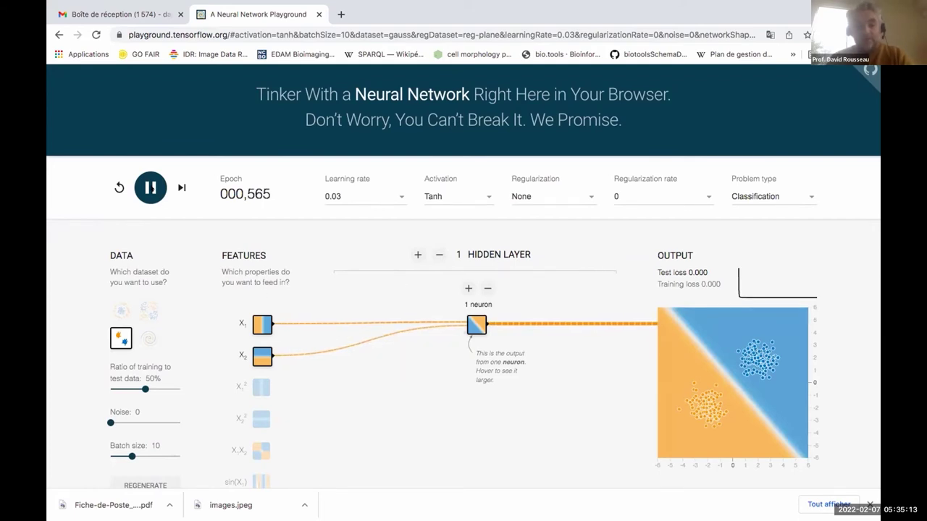
{"action": "left_click", "coordinate": [150, 187]}
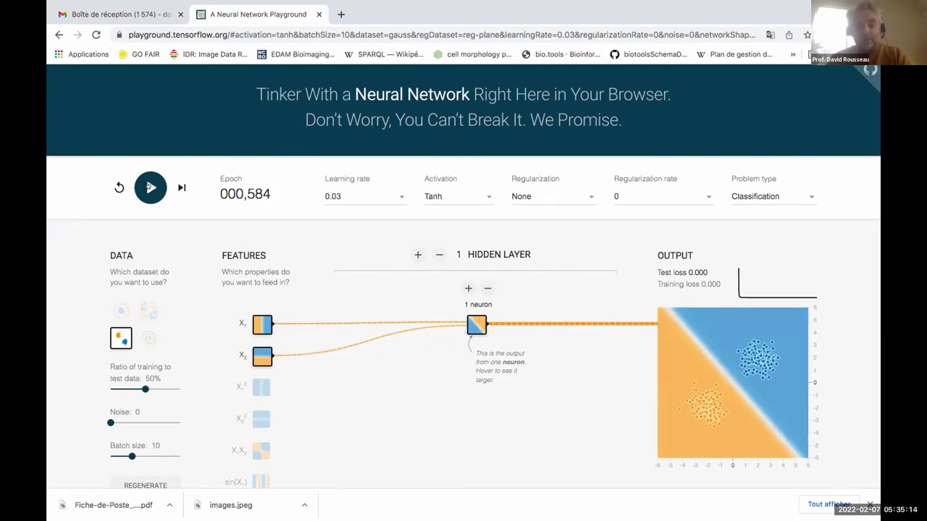
Step: Select the exclusive-or (XOR) dataset as the network's data and look over the available input features
{"action": "left_click", "coordinate": [146, 311]}
{"action": "scroll", "coordinate": [259, 355], "scroll_direction": "down", "scroll_amount": 2}
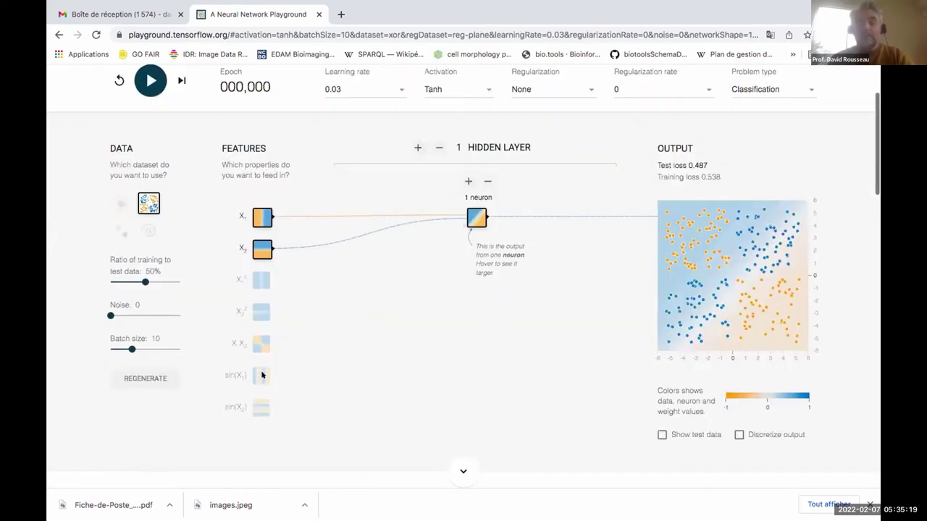
{"action": "scroll", "coordinate": [262, 374], "scroll_direction": "down", "scroll_amount": 1}
{"action": "scroll", "coordinate": [250, 290], "scroll_direction": "up", "scroll_amount": 1}
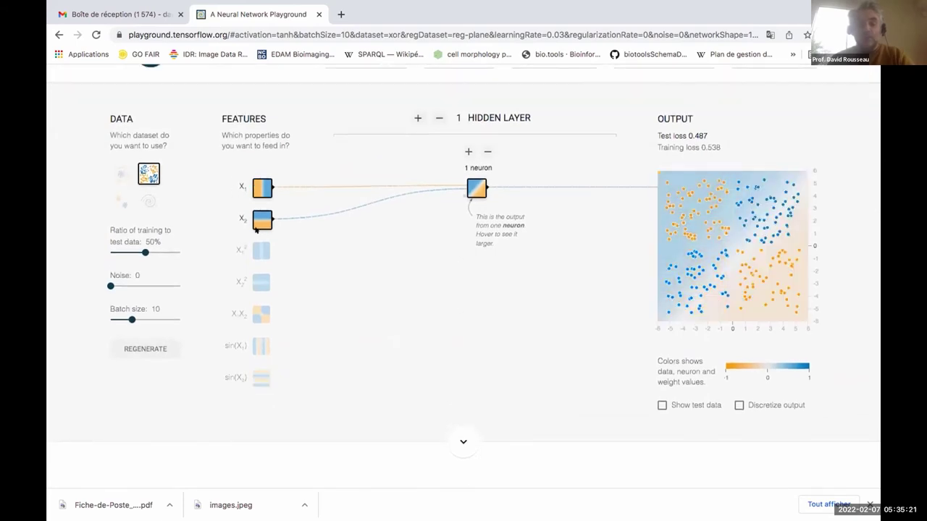
{"action": "scroll", "coordinate": [207, 88], "scroll_direction": "up", "scroll_amount": 1}
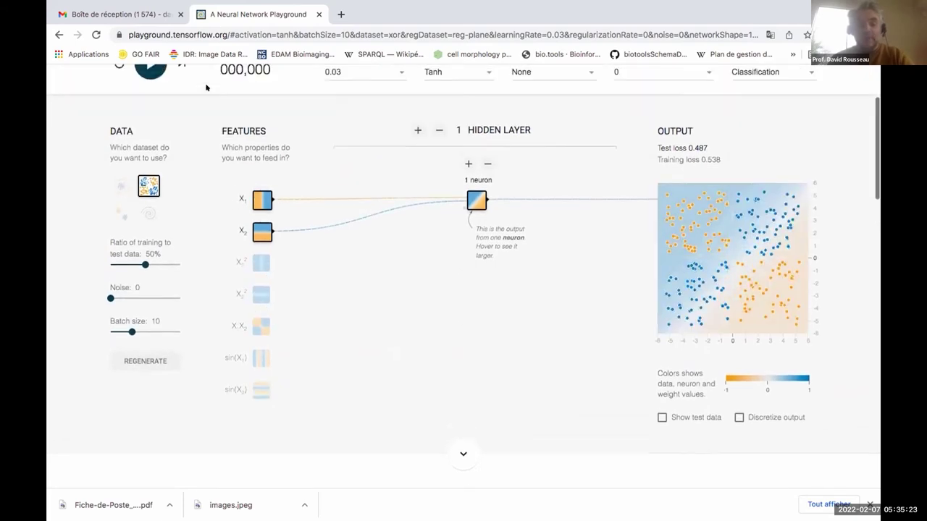
Step: Train the one-neuron network on the exclusive-or dataset using the X1 and X2 features
{"action": "scroll", "coordinate": [206, 87], "scroll_direction": "up", "scroll_amount": 3}
{"action": "left_click", "coordinate": [138, 190]}
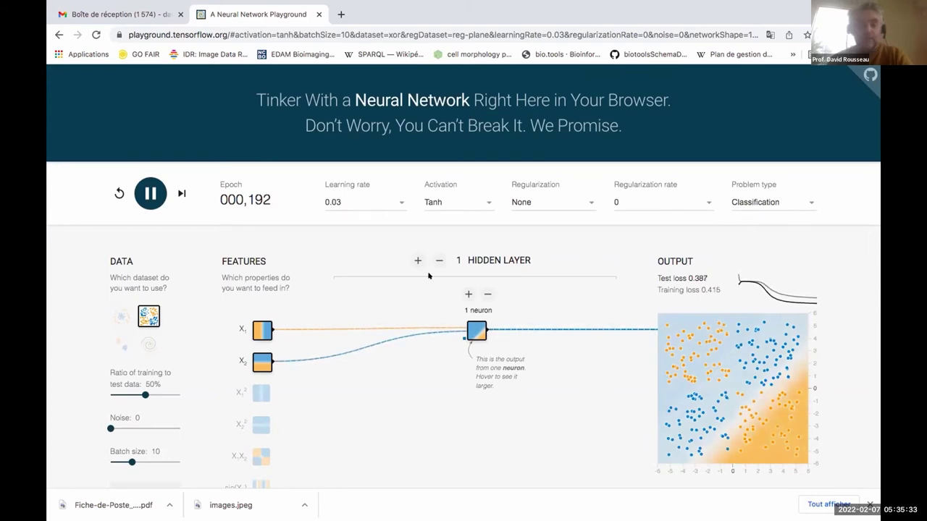
Step: Make the product X1X2 the network's only input feature and train it on the exclusive-or dataset
{"action": "scroll", "coordinate": [309, 273], "scroll_direction": "down", "scroll_amount": 2}
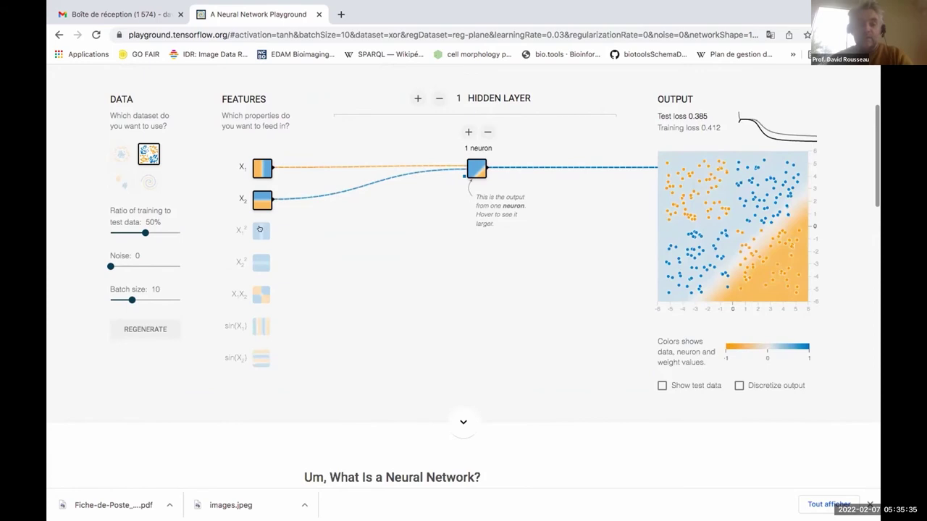
{"action": "left_click", "coordinate": [260, 228]}
{"action": "left_click", "coordinate": [257, 285]}
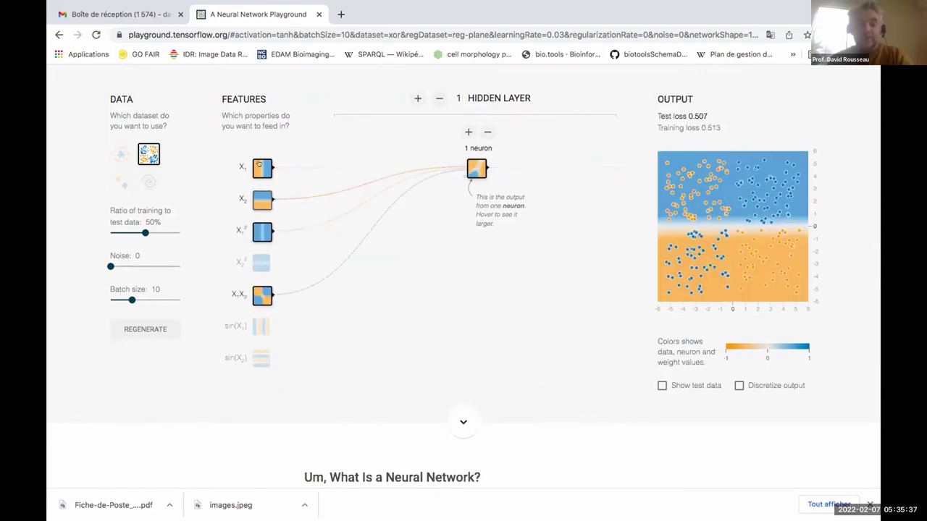
{"action": "left_click", "coordinate": [258, 198]}
{"action": "left_click", "coordinate": [257, 229]}
{"action": "left_click", "coordinate": [260, 167]}
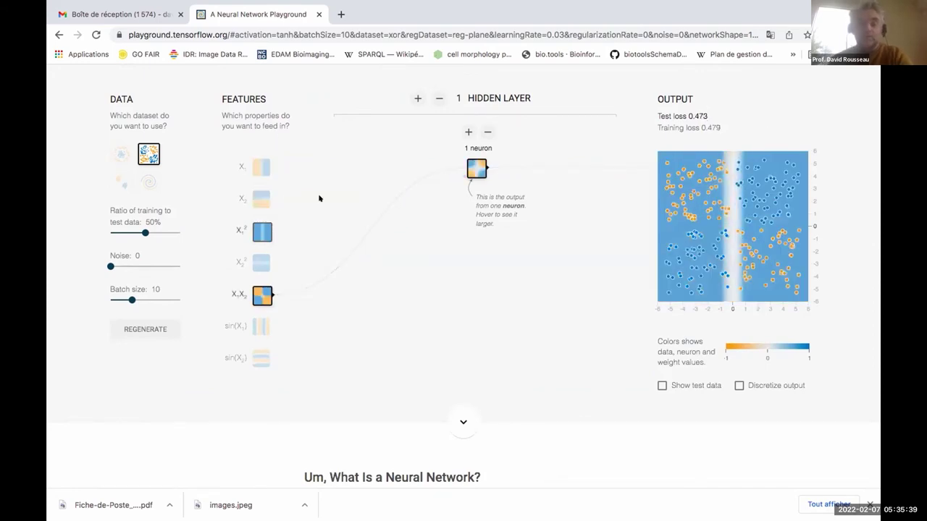
{"action": "scroll", "coordinate": [318, 198], "scroll_direction": "up", "scroll_amount": 2}
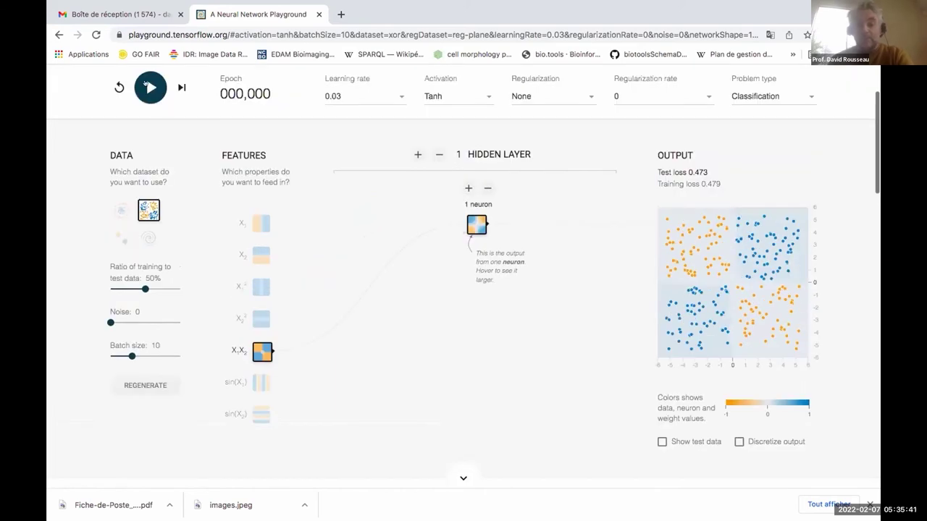
{"action": "left_click", "coordinate": [149, 87]}
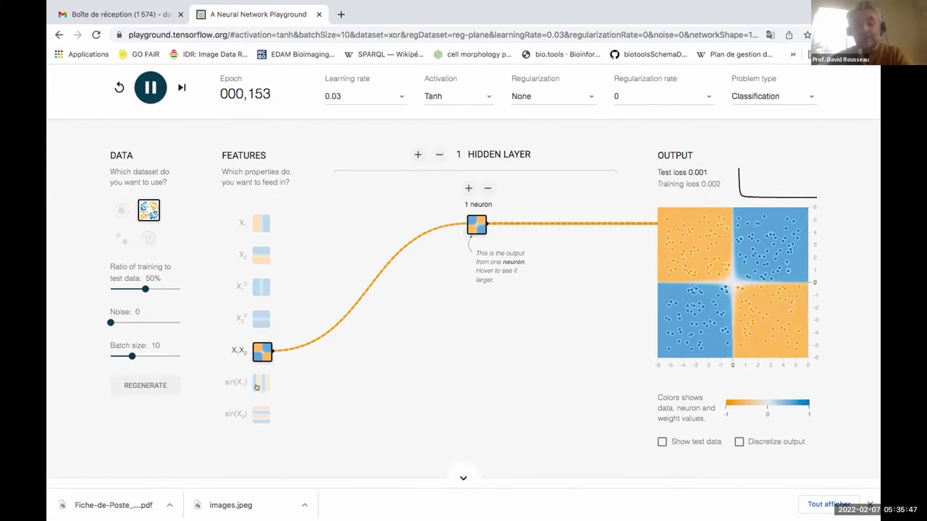
Step: Enable all seven input features, including the squares and sines, and train the one-neuron network on the exclusive-or dataset
{"action": "mouse_move", "coordinate": [257, 380]}
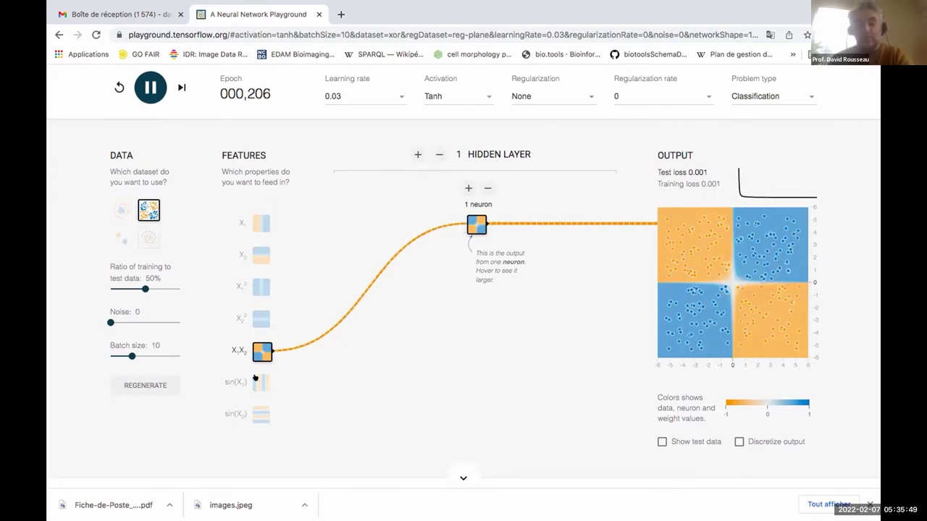
{"action": "left_click", "coordinate": [257, 418]}
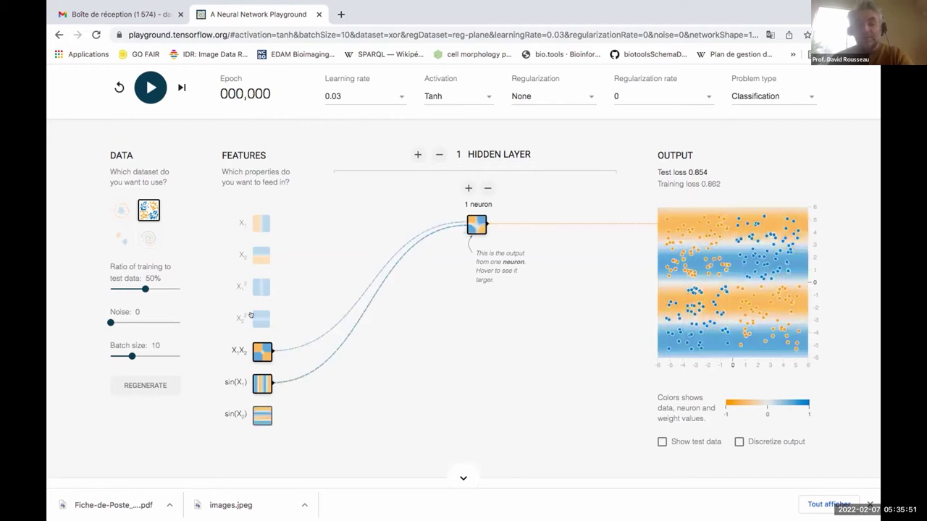
{"action": "left_click", "coordinate": [251, 315]}
{"action": "left_click", "coordinate": [257, 248]}
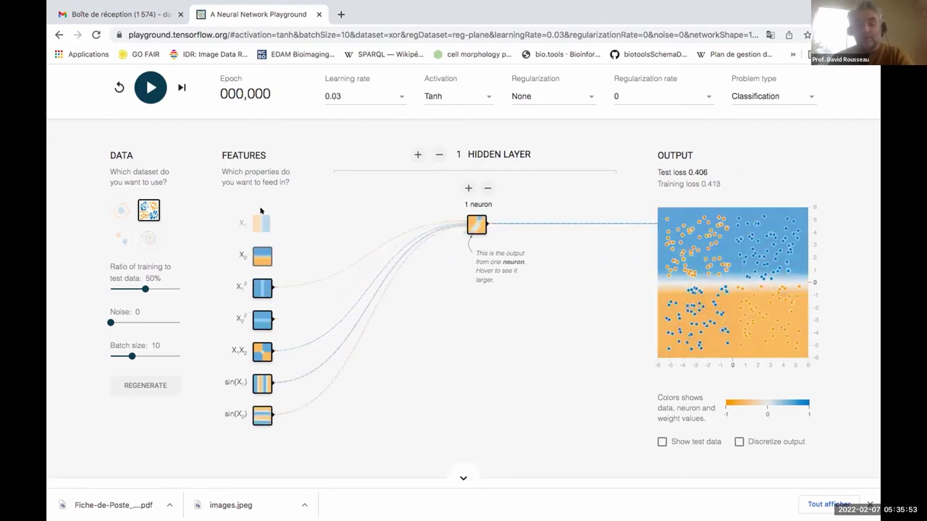
{"action": "left_click", "coordinate": [259, 223]}
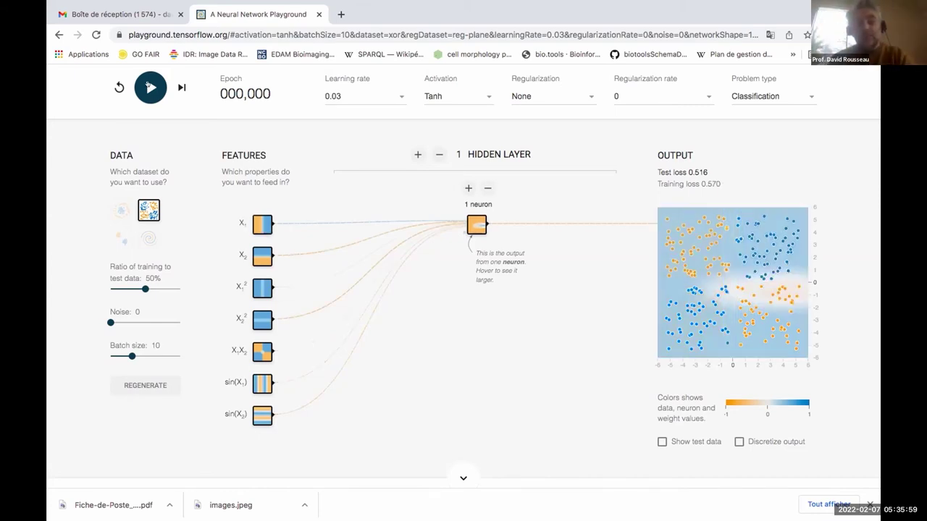
{"action": "left_click", "coordinate": [147, 86]}
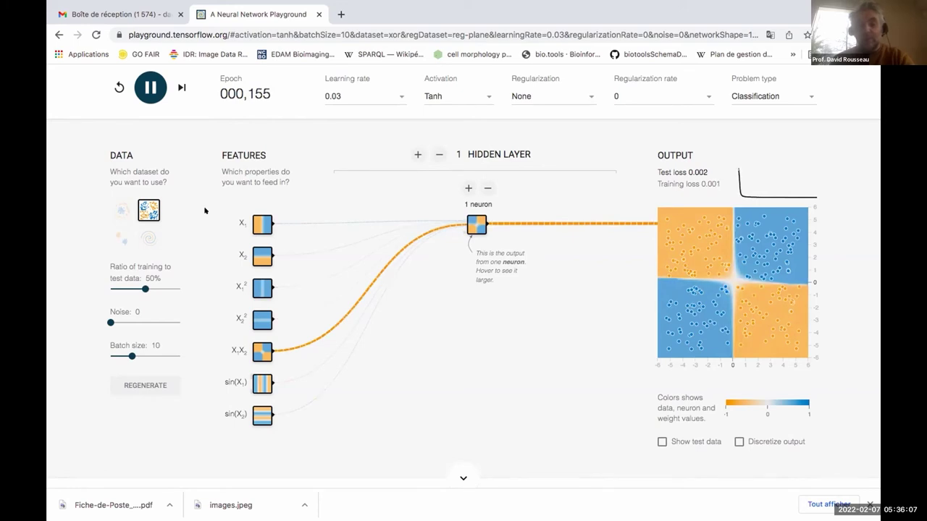
Step: Train the one-neuron network with all features on the circle dataset, pause it, and train it on the Gaussian dataset
{"action": "left_click", "coordinate": [116, 206]}
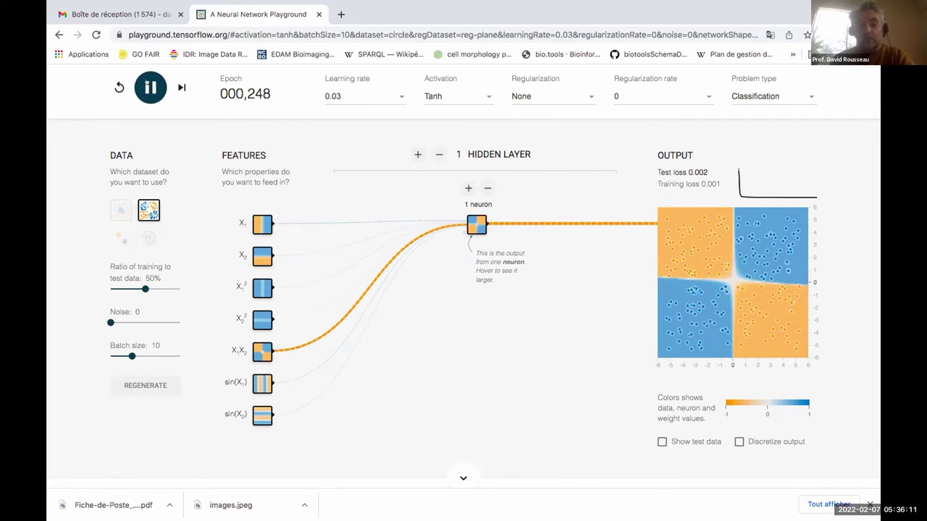
{"action": "left_click", "coordinate": [148, 86]}
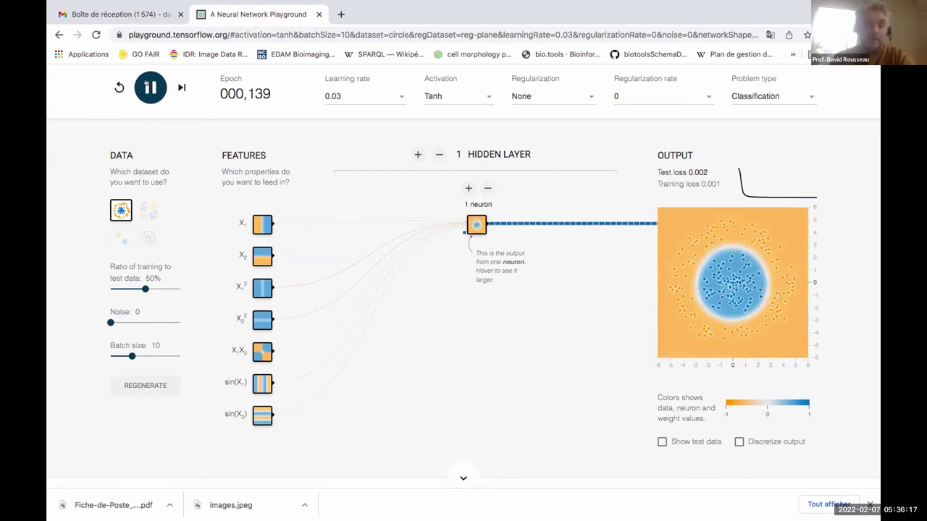
{"action": "left_click", "coordinate": [147, 87]}
{"action": "left_click", "coordinate": [119, 238]}
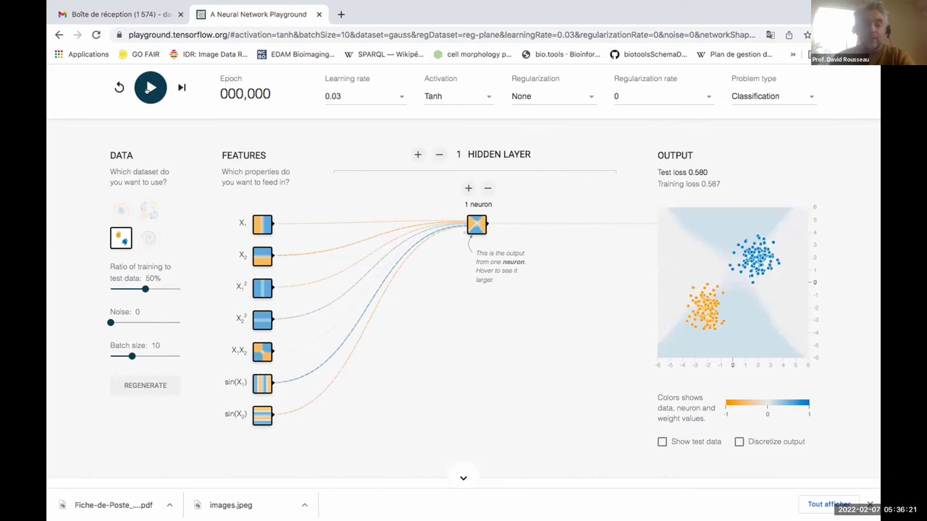
{"action": "left_click", "coordinate": [148, 88]}
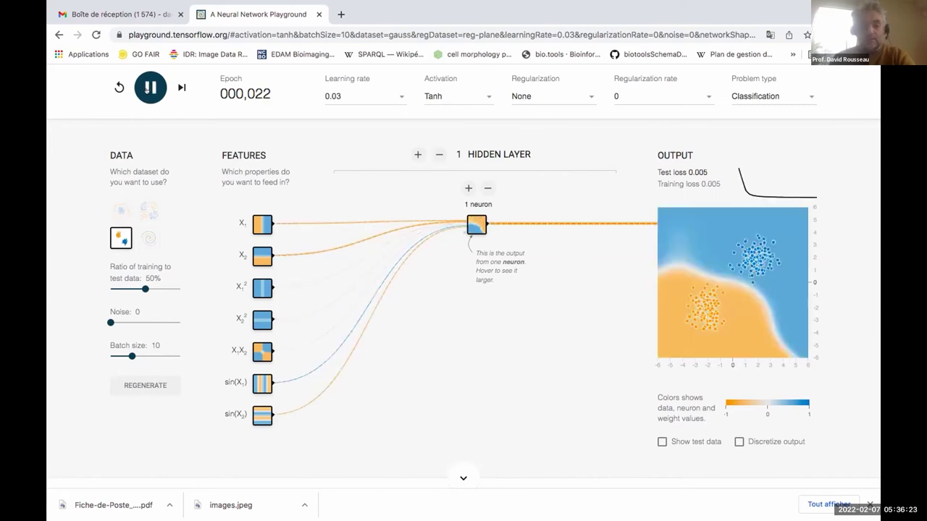
Step: Train the one-neuron network with all features on the exclusive-or dataset and on the spiral dataset
{"action": "left_click", "coordinate": [148, 208]}
{"action": "left_click", "coordinate": [149, 86]}
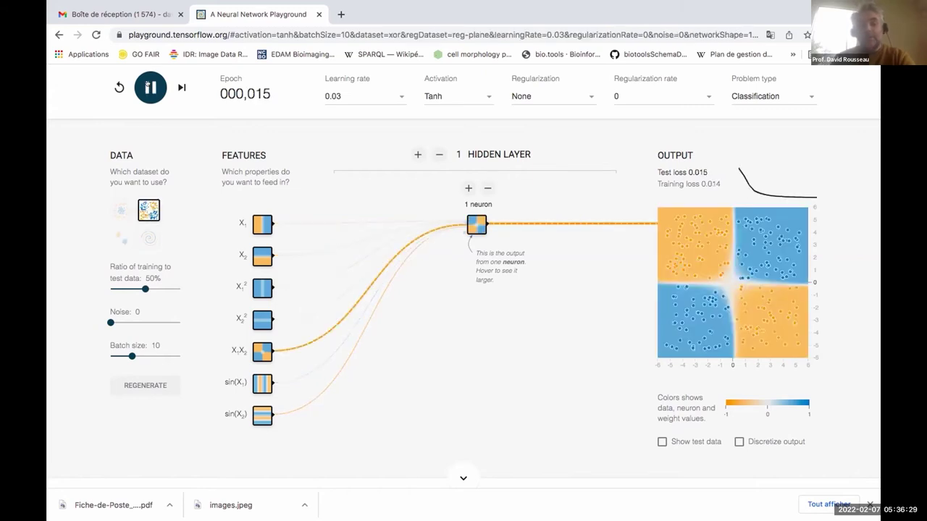
{"action": "left_click", "coordinate": [148, 237]}
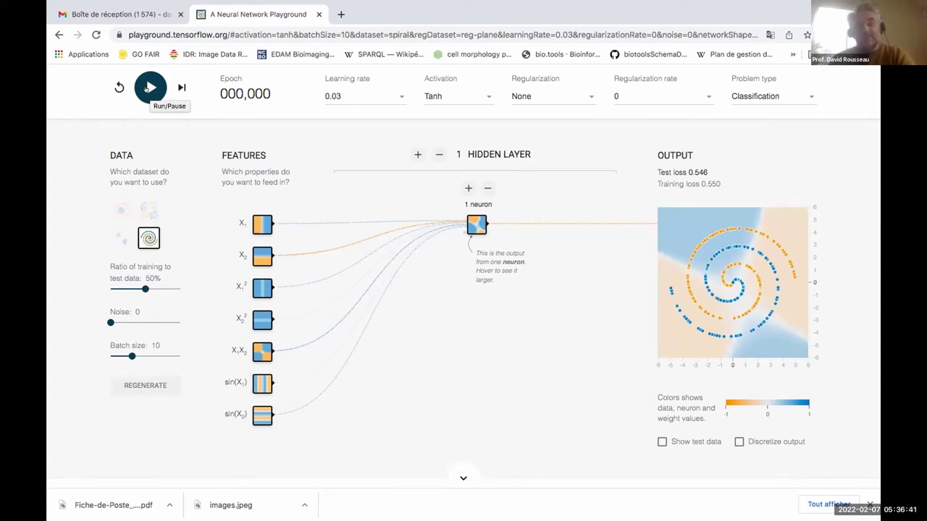
{"action": "left_click", "coordinate": [149, 88]}
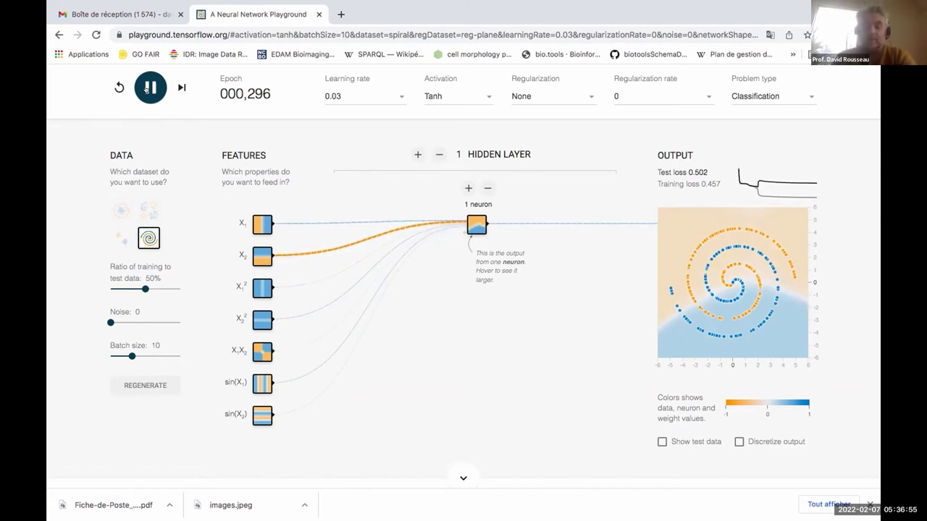
Step: Enlarge the hidden layer to five neurons and add two more hidden layers to the network
{"action": "left_click", "coordinate": [467, 188]}
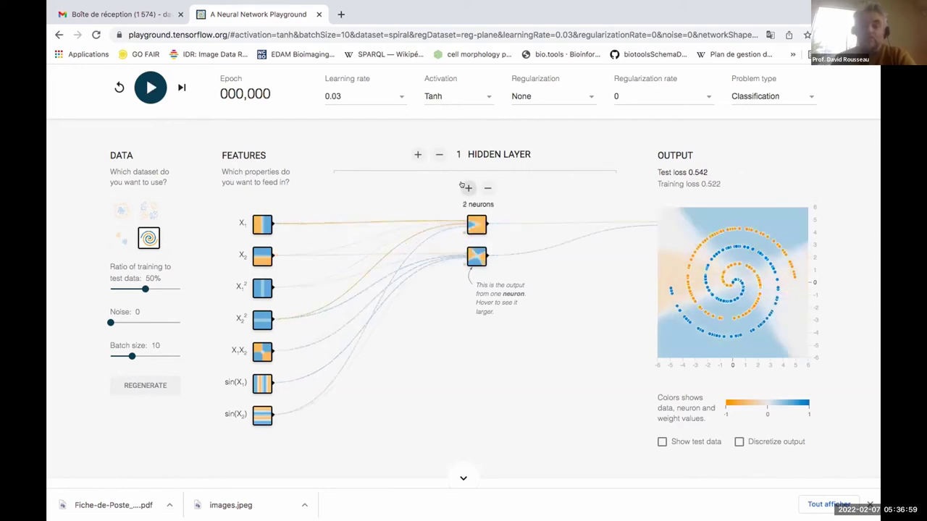
{"action": "triple_click", "coordinate": [467, 187]}
{"action": "left_click", "coordinate": [417, 154]}
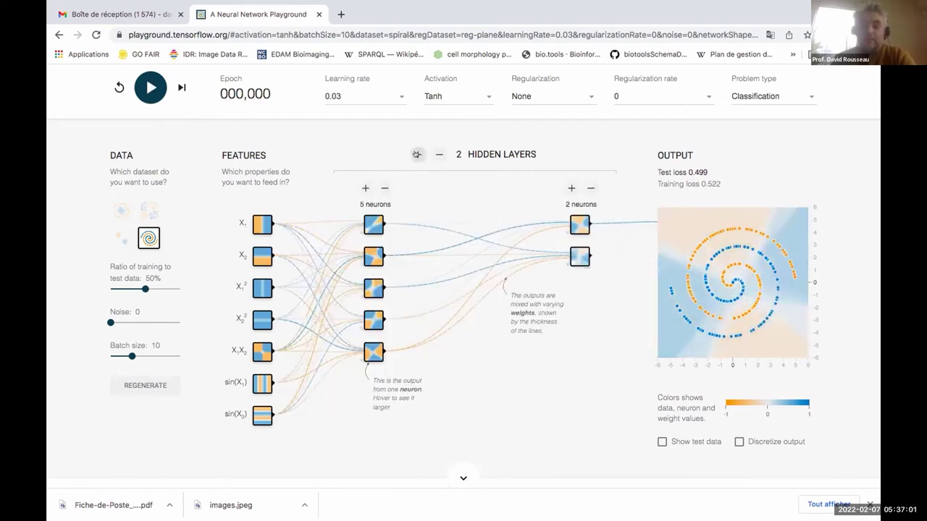
{"action": "left_click", "coordinate": [417, 154]}
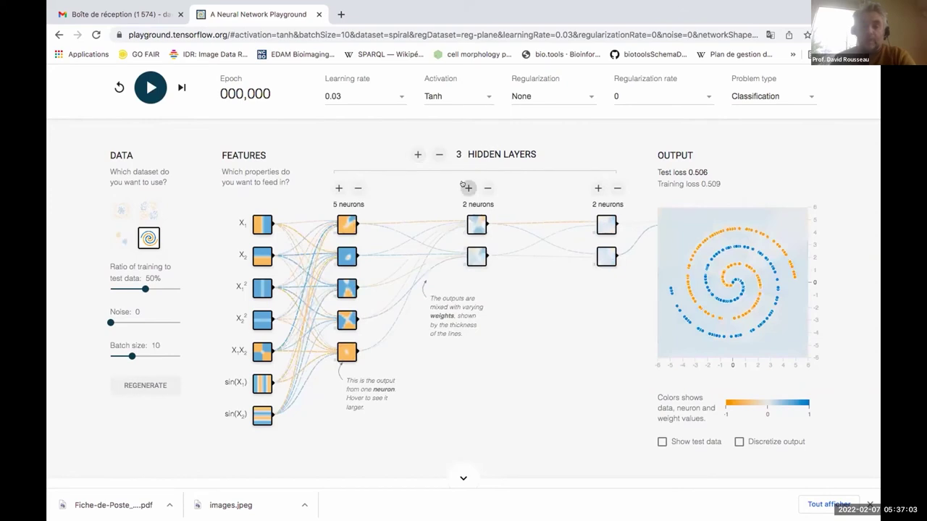
Step: Add neurons to the three hidden layers until each one has six
{"action": "left_click", "coordinate": [466, 188]}
{"action": "left_click", "coordinate": [467, 187]}
{"action": "left_click", "coordinate": [467, 187]}
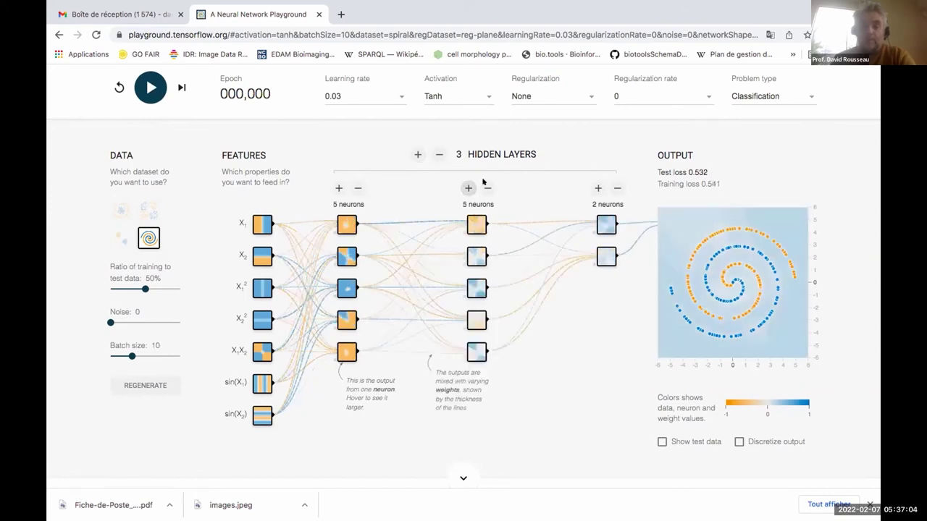
{"action": "left_click", "coordinate": [596, 188]}
{"action": "left_click", "coordinate": [597, 187]}
{"action": "left_click", "coordinate": [596, 188]}
{"action": "left_click", "coordinate": [338, 188]}
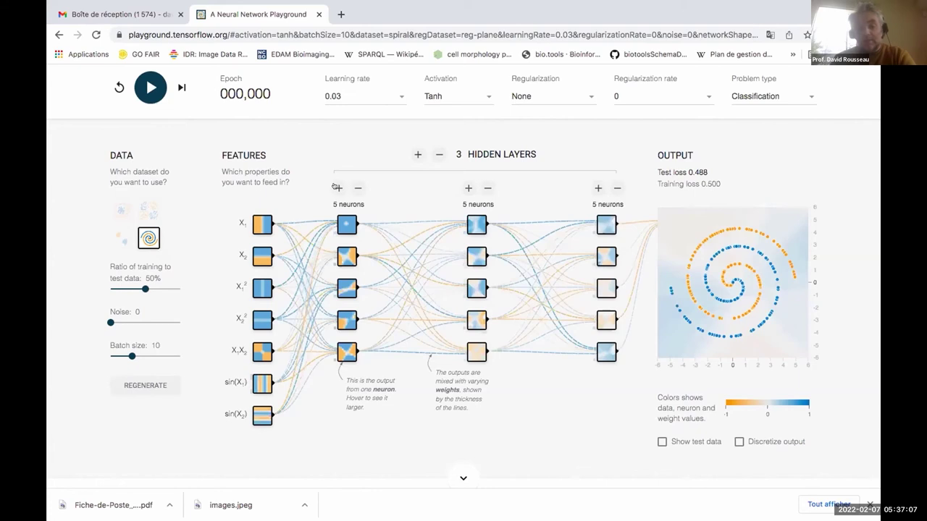
{"action": "left_click", "coordinate": [596, 187]}
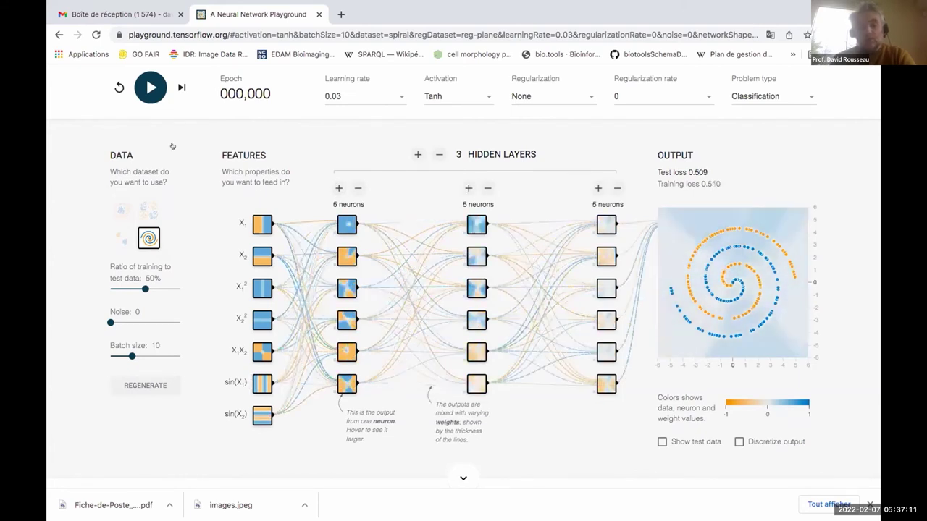
Step: Train the three-hidden-layer network on the spiral dataset and pause the training once the spiral arms are separated
{"action": "left_click", "coordinate": [145, 85]}
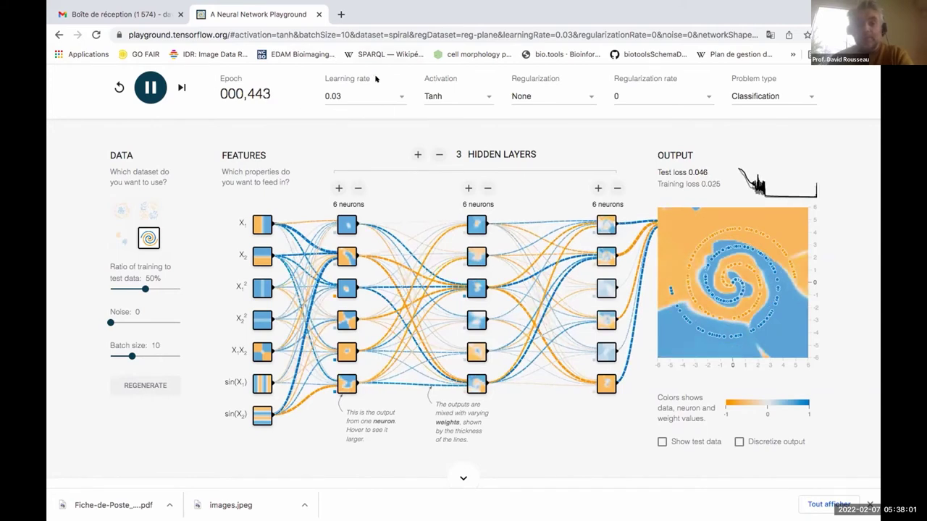
{"action": "left_click", "coordinate": [148, 87]}
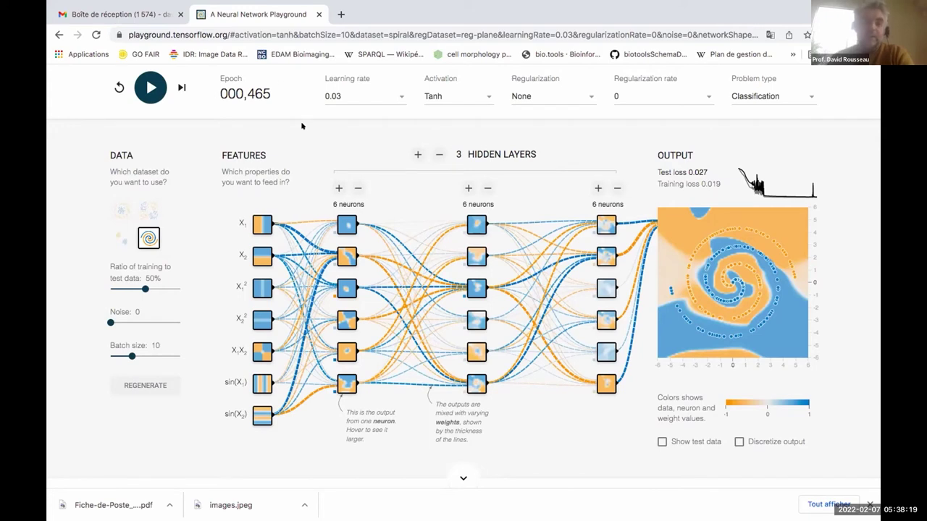
Step: Leave the browser's full-screen mode, switch to the ESRF_2022_DR_FINAL document in Preview (Aperçu) and show it full screen
{"action": "mouse_move", "coordinate": [91, 7]}
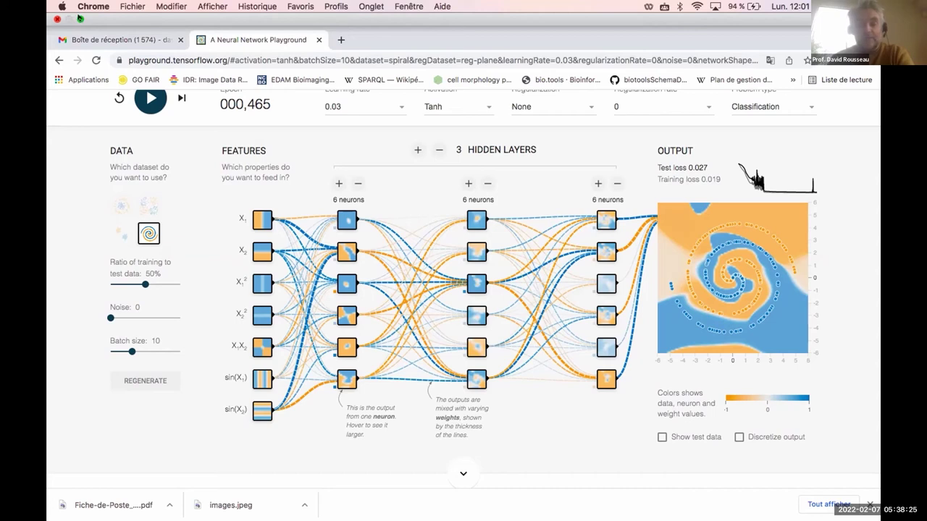
{"action": "left_click", "coordinate": [81, 19]}
{"action": "left_click", "coordinate": [270, 48]}
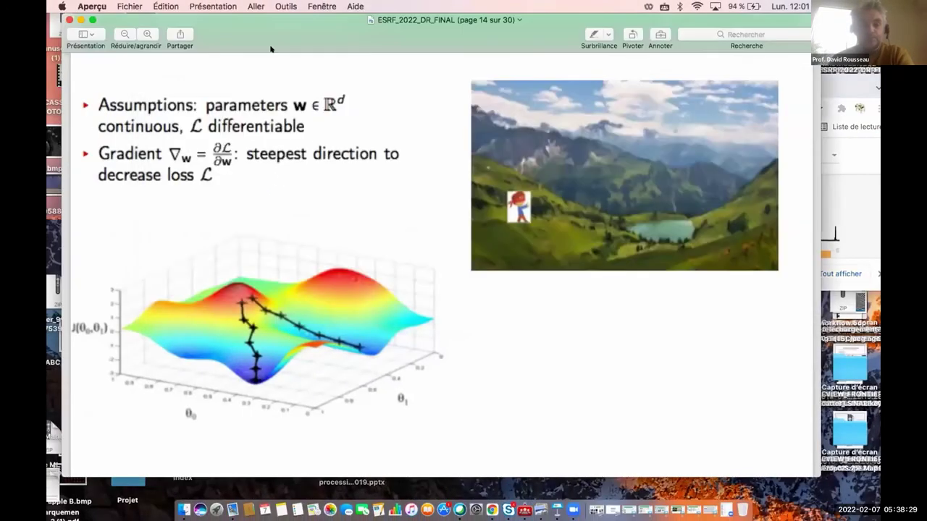
{"action": "left_click", "coordinate": [212, 6]}
{"action": "left_click", "coordinate": [270, 275]}
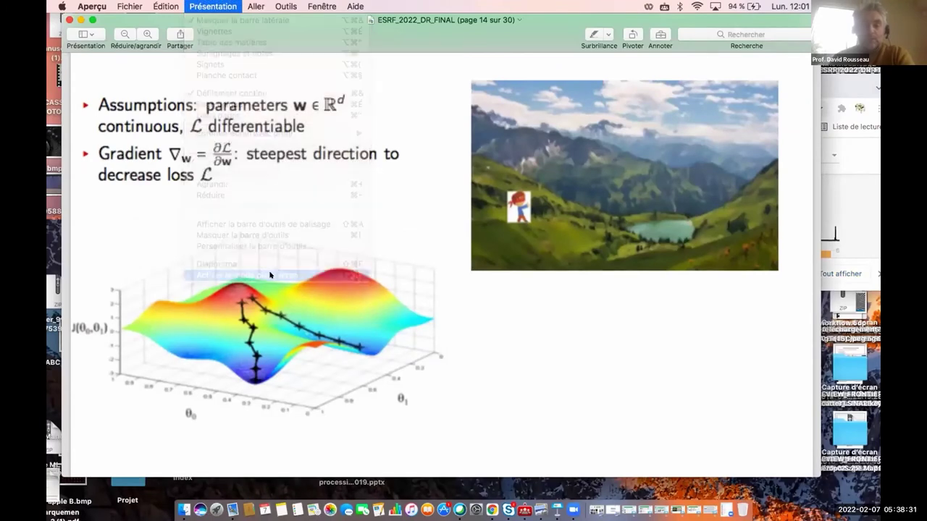